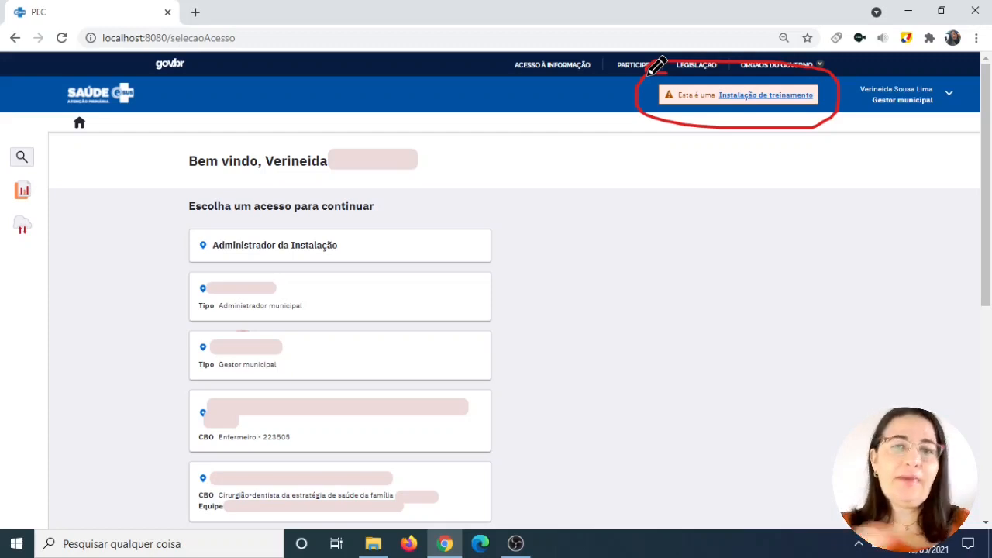
Add the red text annotation "gerente - liberação da agenda" beside the Administrador da Instalação access
left_click(906, 38)
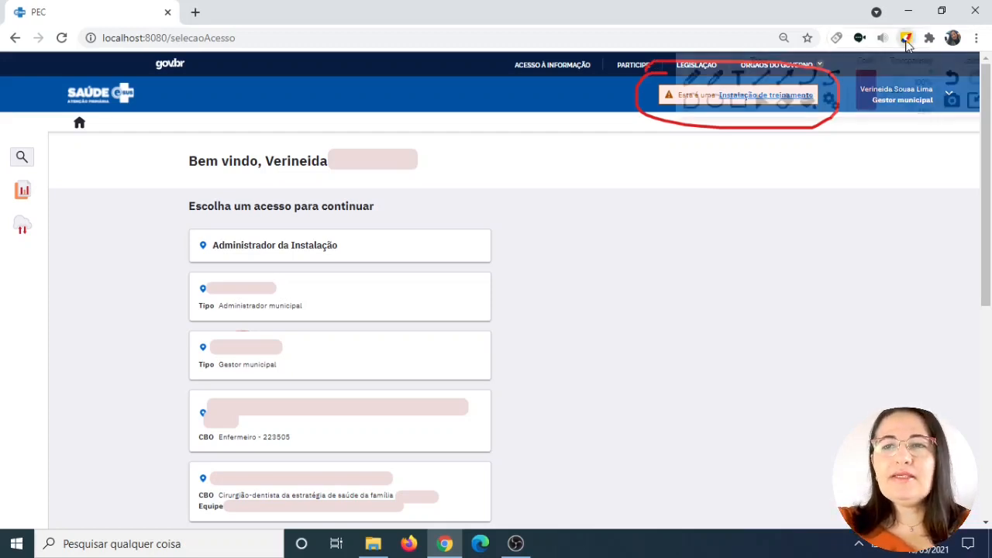
left_click(739, 80)
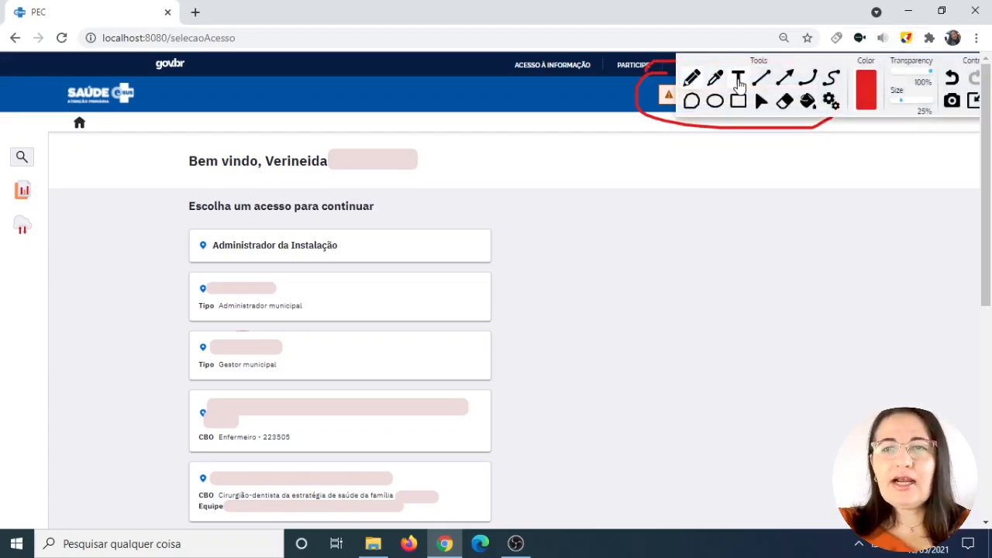
left_click(511, 249)
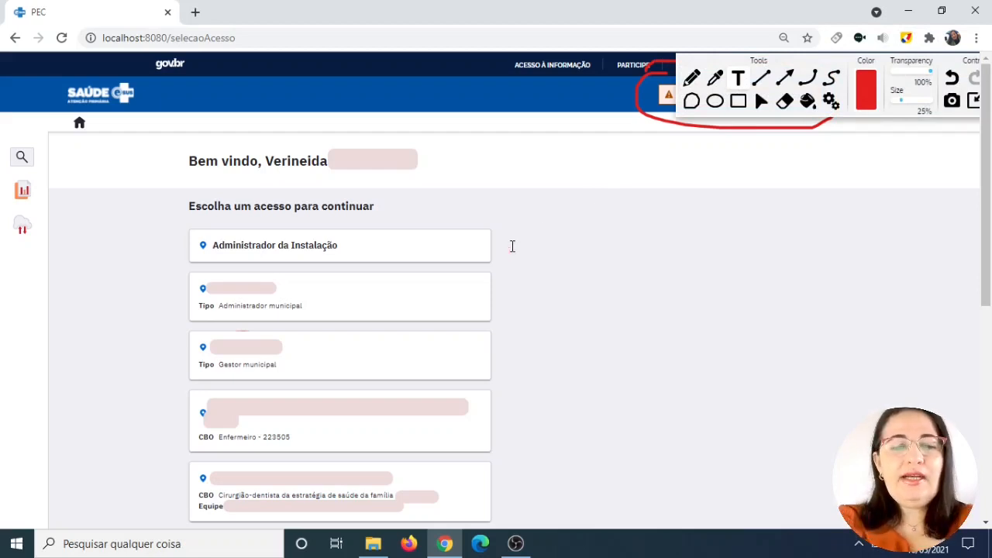
type("gerete")
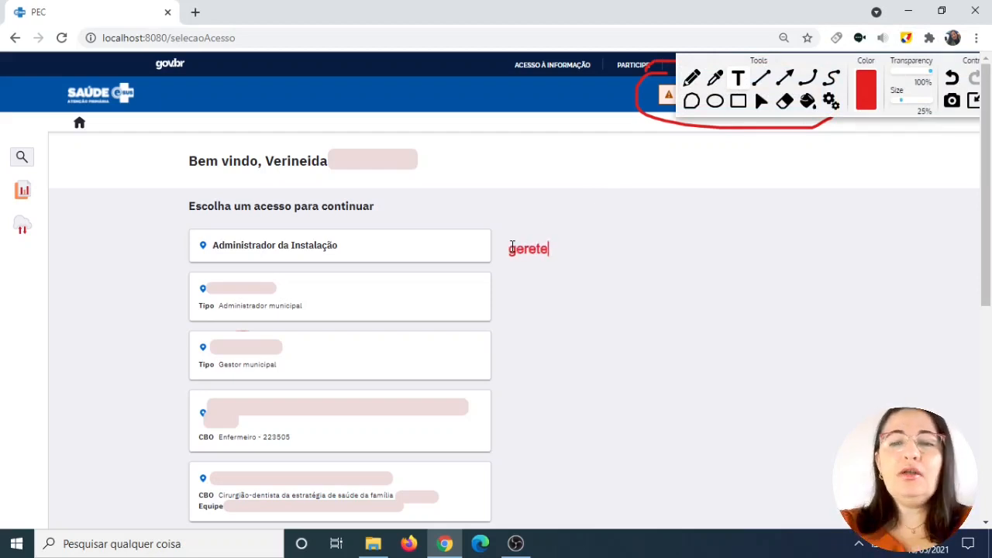
key("BackSpace")
key("BackSpace")
type("nte")
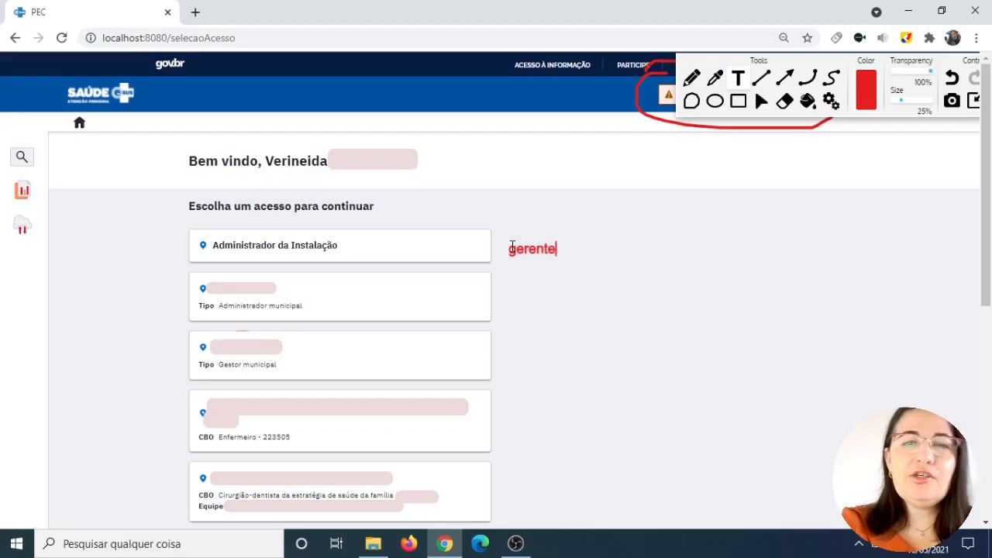
type(" - liber")
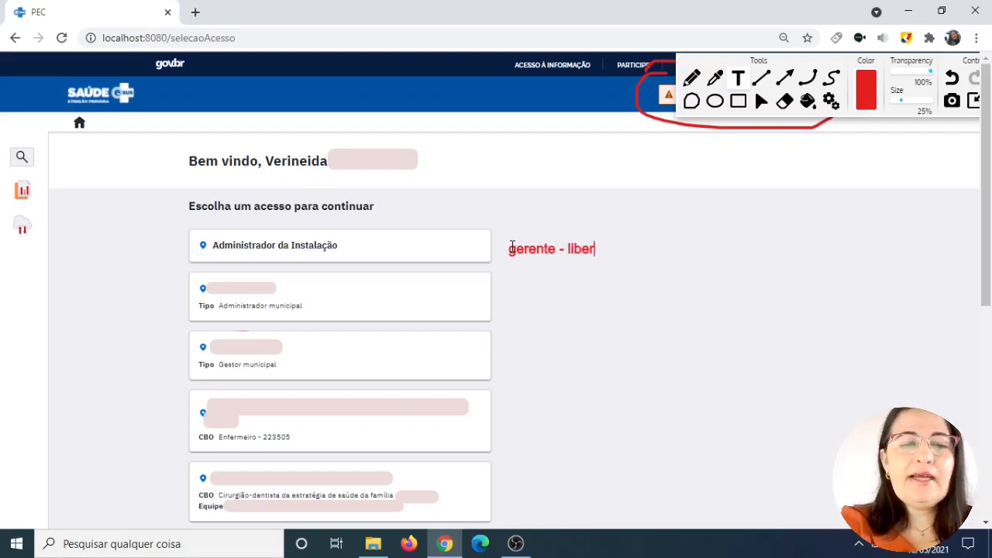
type("ação da agend")
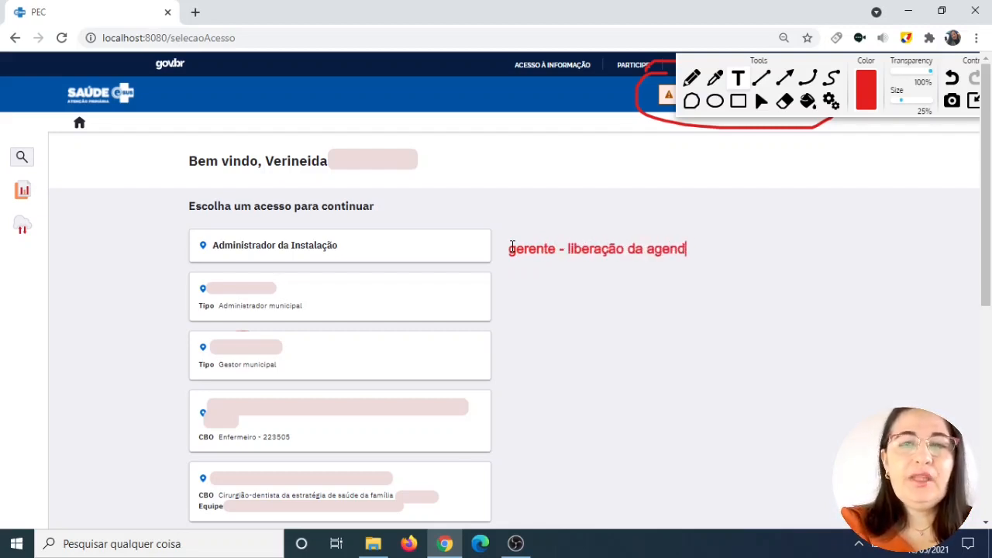
type("a")
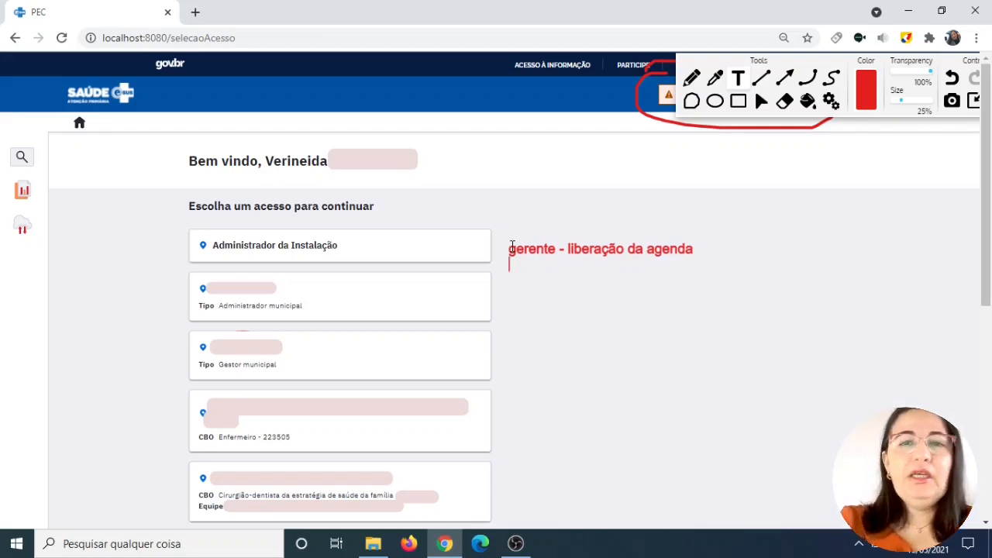
Add a second annotation line reading "recepção - profissionais de saúde: agendamento, reserva dos horários."
type("rec")
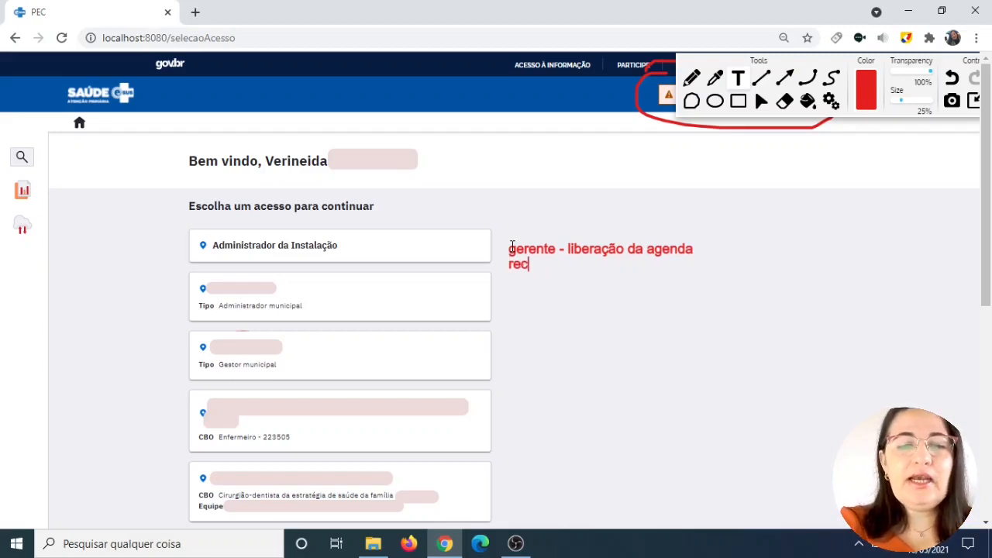
type("epção ")
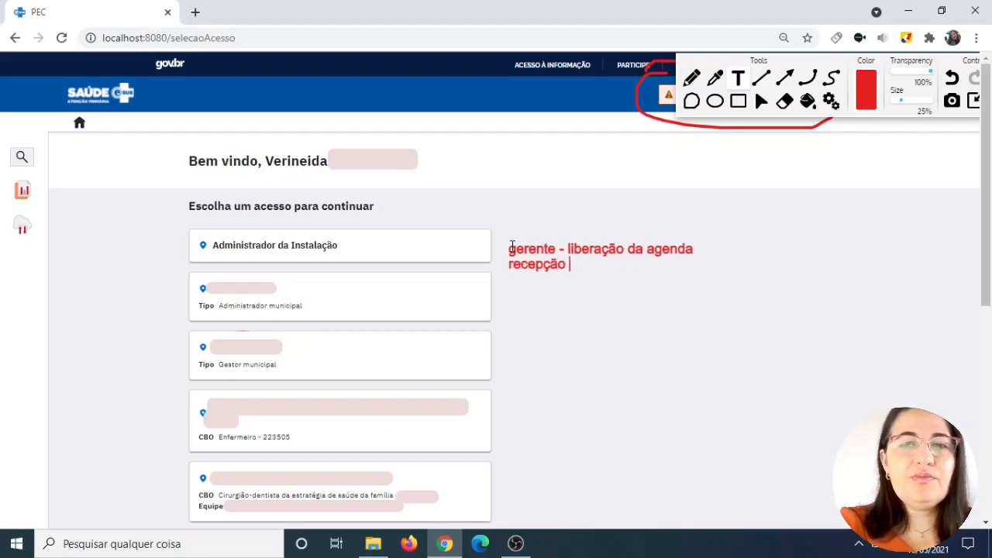
type("- profissi")
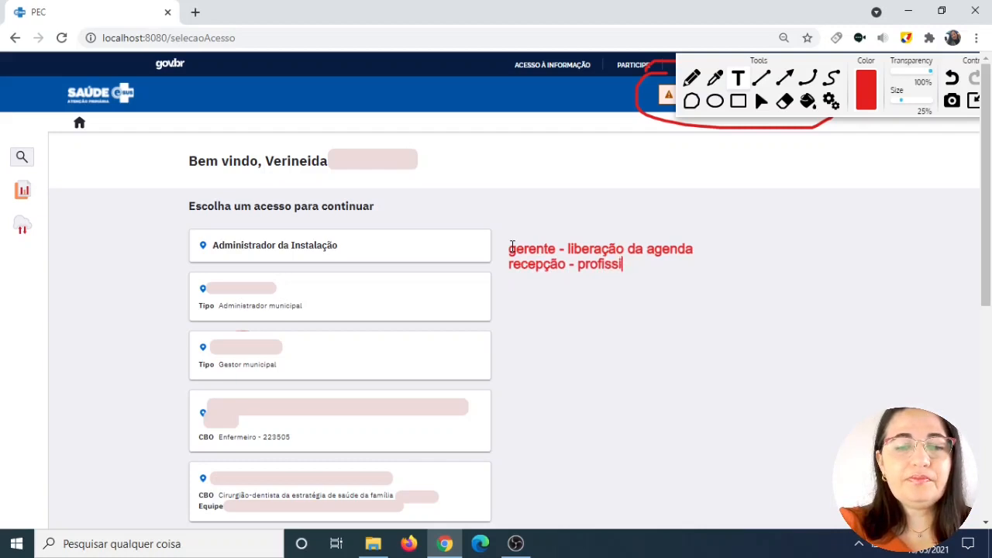
type("onais de saúde:")
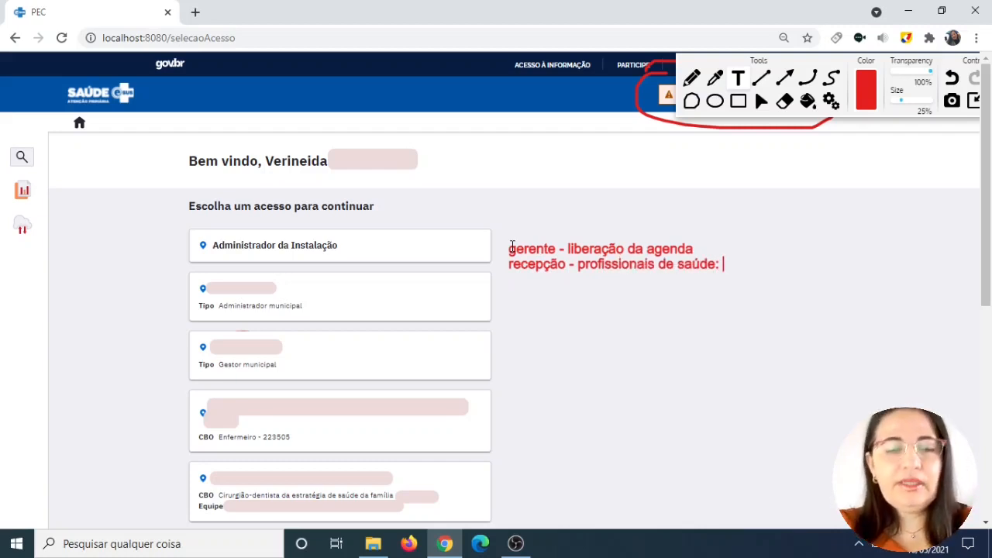
type(" a")
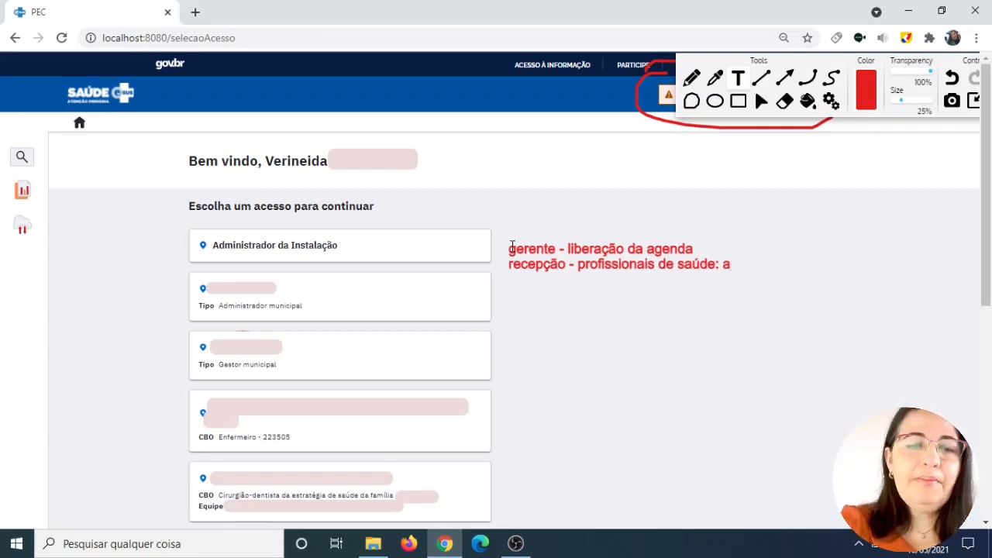
type("gendamento, ")
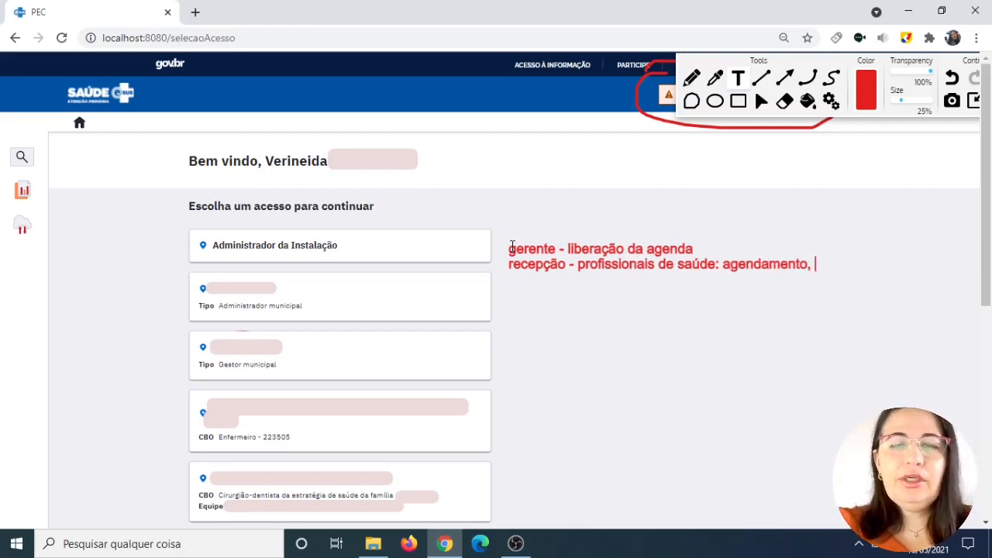
type("reserva dos h")
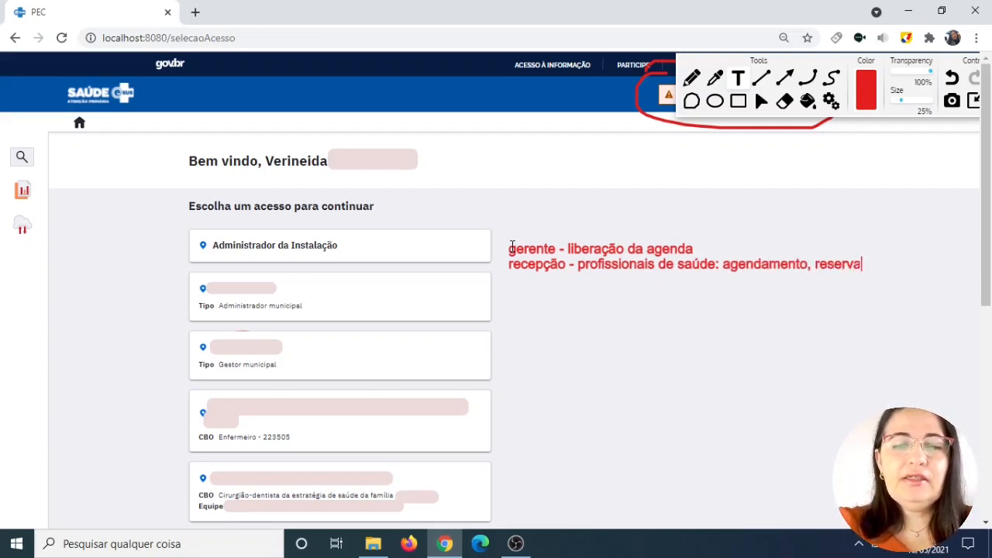
type("orários.")
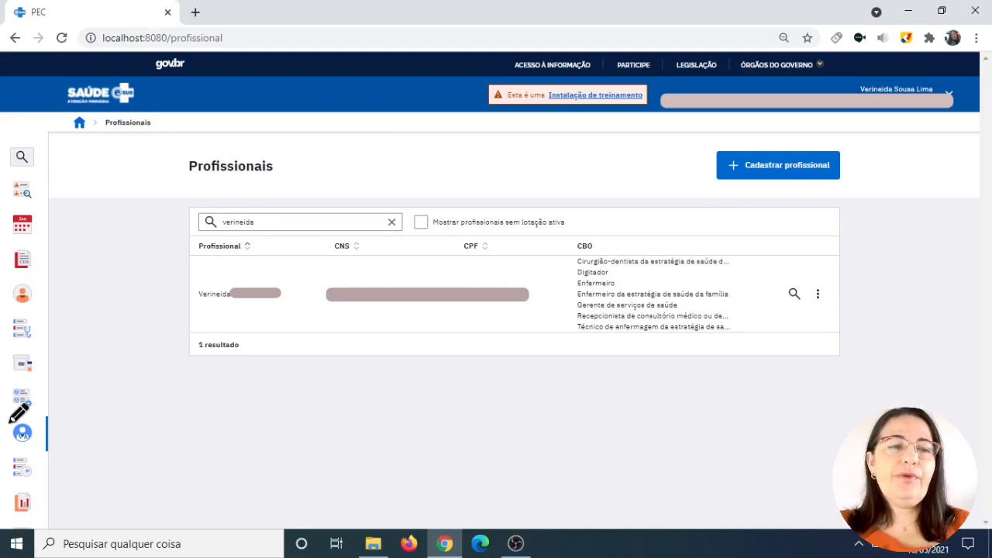
Circle the Profissionais module icon, the professional search field, the Cadastrar profissional option and the found professional's more-options icon in red
mouse_move(5, 435)
left_mouse_down()
mouse_move(62, 430)
mouse_move(10, 411)
mouse_move(3, 426)
left_mouse_up()
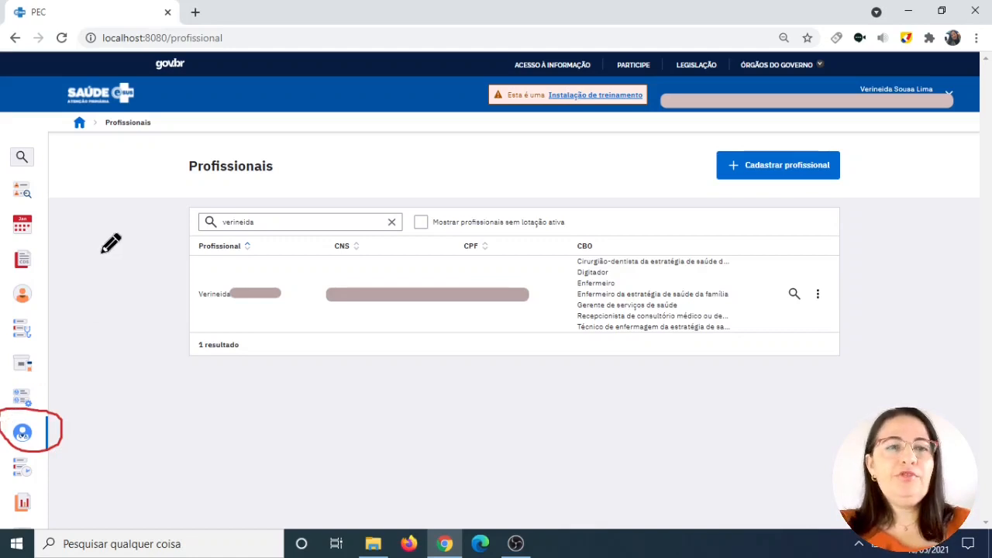
mouse_move(208, 190)
left_mouse_down()
mouse_move(205, 237)
mouse_move(308, 194)
mouse_move(209, 203)
left_mouse_up()
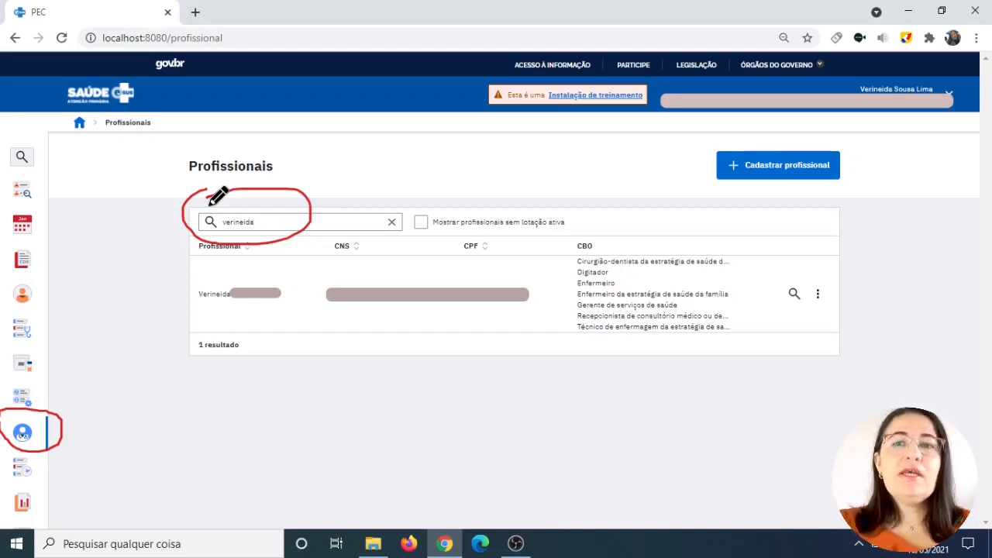
mouse_move(714, 134)
left_mouse_down()
mouse_move(692, 150)
mouse_move(782, 190)
mouse_move(874, 152)
mouse_move(728, 116)
mouse_move(717, 128)
left_mouse_up()
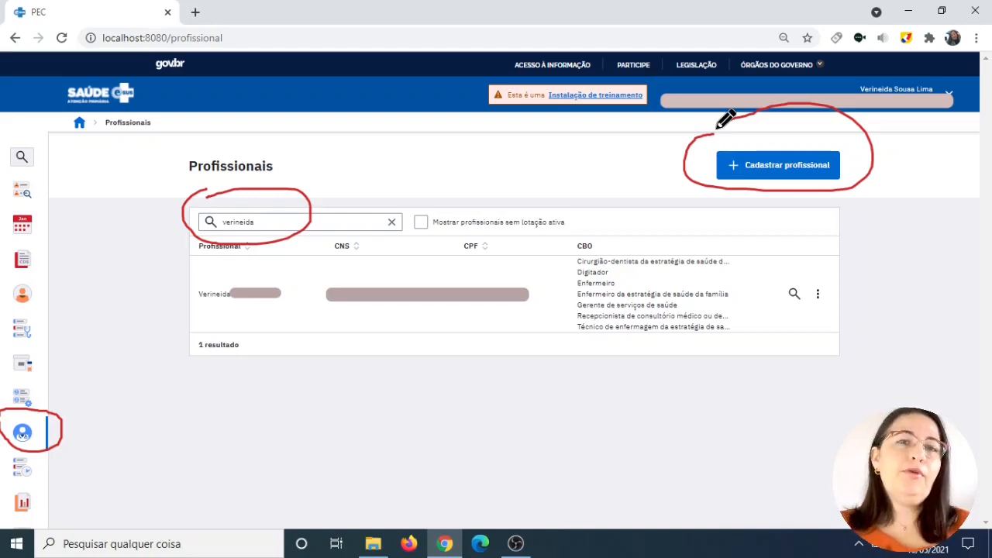
left_click(907, 39)
left_click_drag(814, 269, 820, 268)
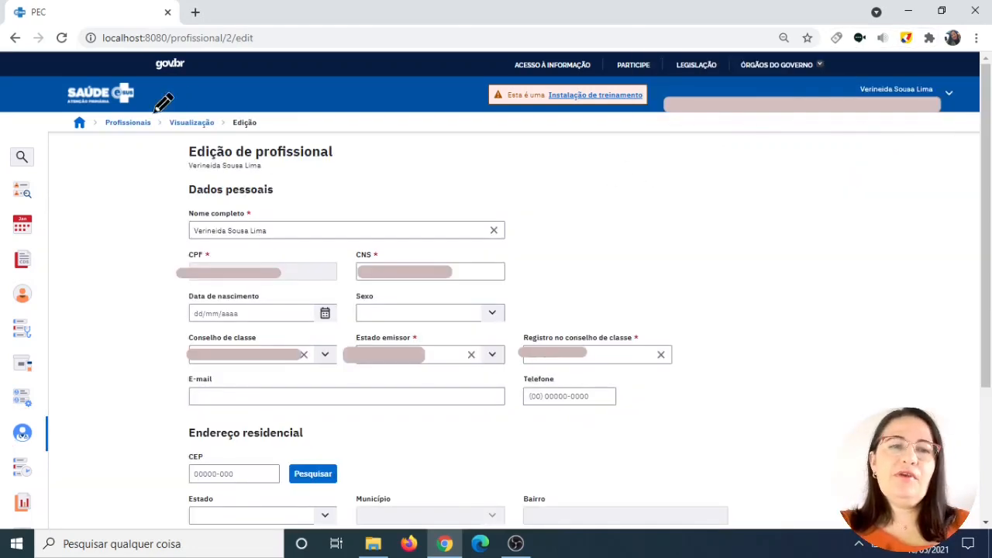
Mark the Edição de profissional heading, the length of the personal data form and its Salvar option in red
mouse_move(176, 142)
left_mouse_down()
mouse_move(174, 158)
mouse_move(301, 163)
mouse_move(362, 139)
mouse_move(178, 126)
left_mouse_up()
mouse_move(161, 211)
left_mouse_down()
mouse_move(144, 239)
mouse_move(152, 513)
left_mouse_up()
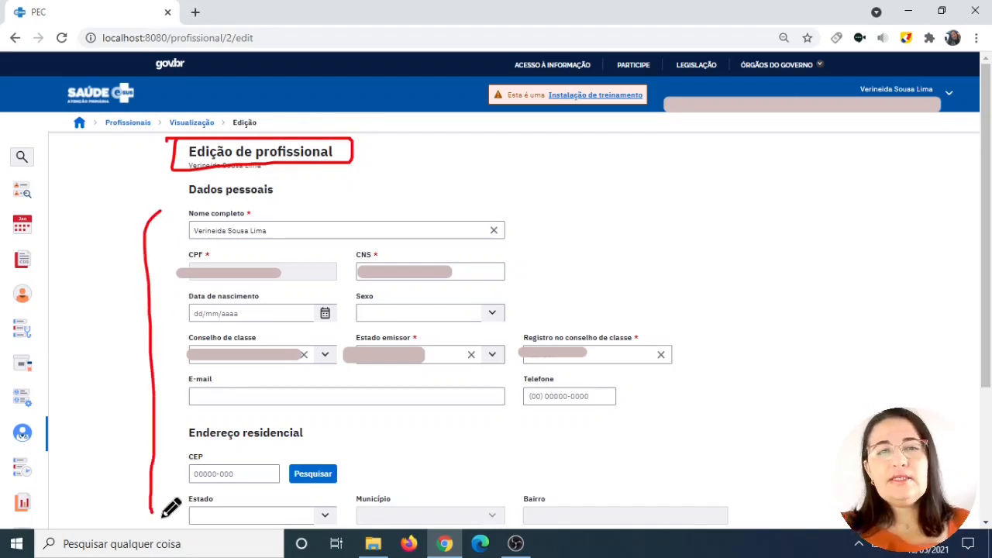
left_click_drag(990, 258, 990, 417)
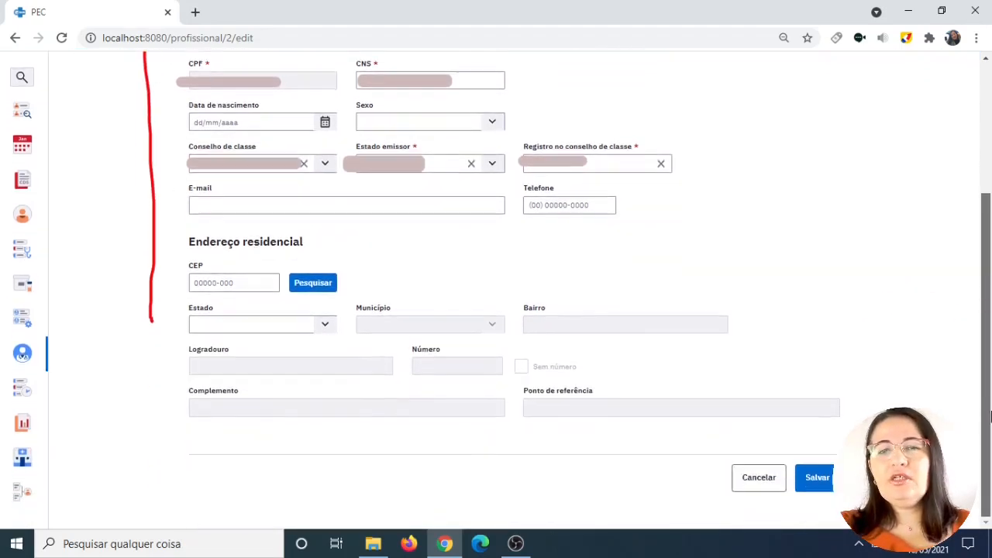
mouse_move(823, 439)
left_mouse_down()
mouse_move(813, 498)
mouse_move(826, 438)
left_mouse_up()
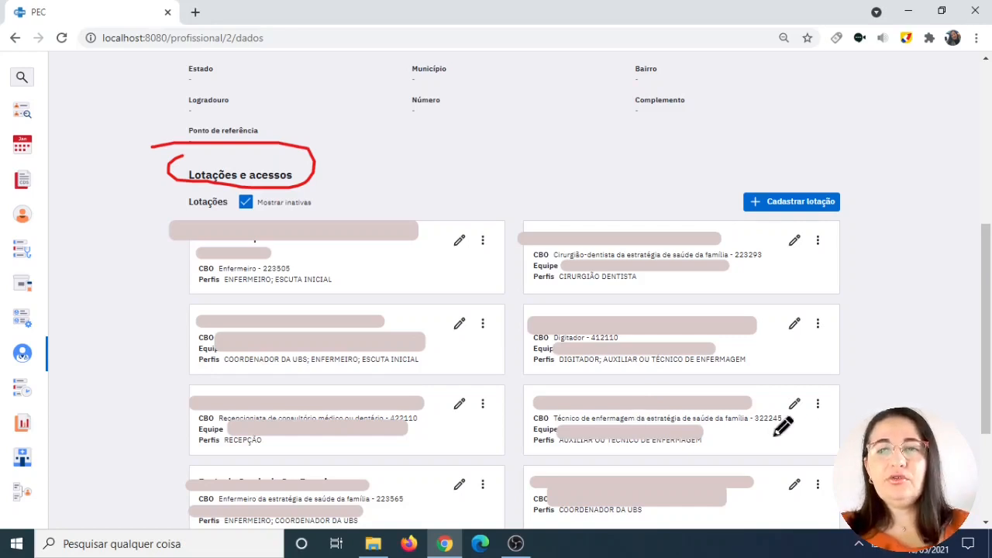
Outline the Cirurgião-dentista da estratégia de saúde da família assignment in red and circle its more-options icon
mouse_move(520, 205)
left_mouse_down()
mouse_move(520, 288)
mouse_move(851, 296)
mouse_move(851, 200)
left_mouse_up()
left_click_drag(858, 166, 535, 171)
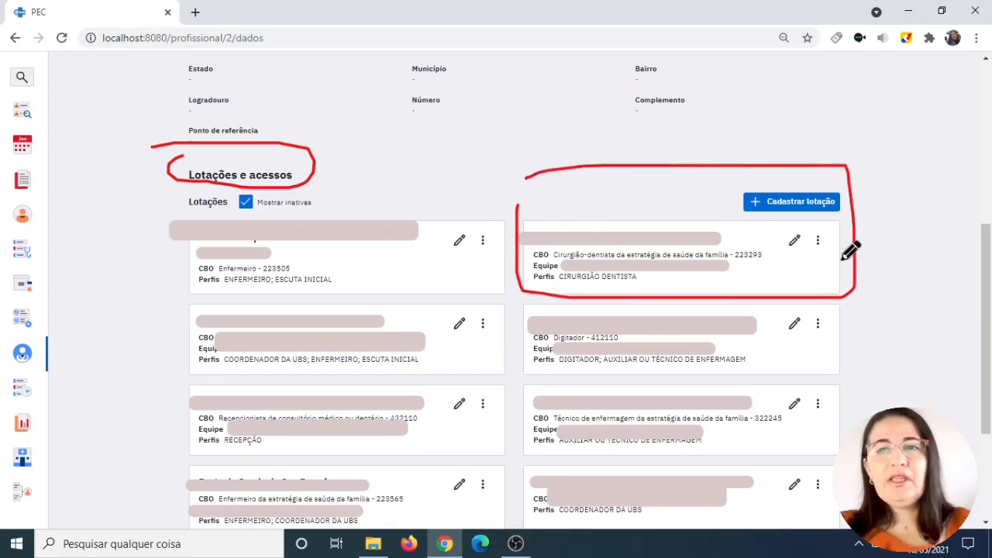
mouse_move(814, 228)
left_mouse_down()
mouse_move(817, 254)
mouse_move(829, 233)
mouse_move(811, 224)
left_mouse_up()
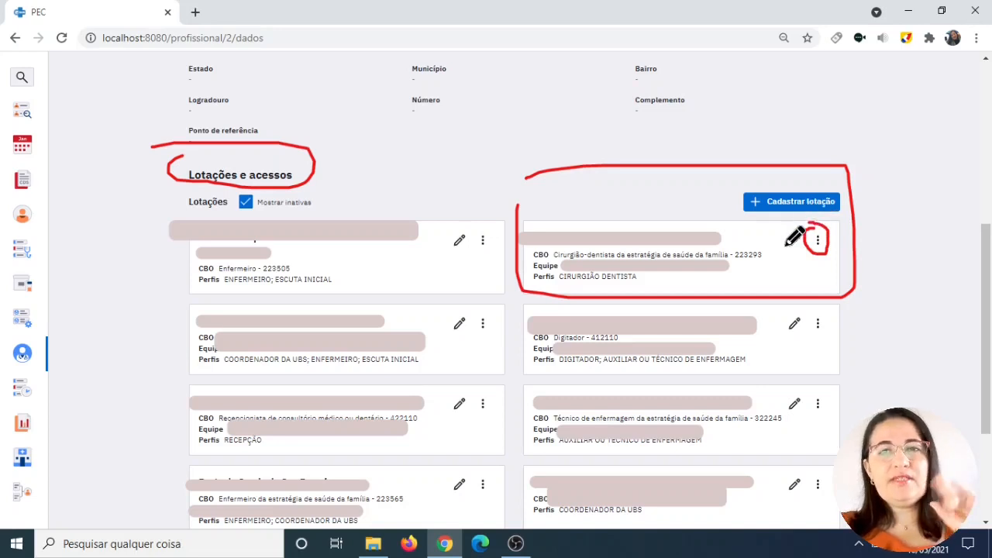
left_click(906, 38)
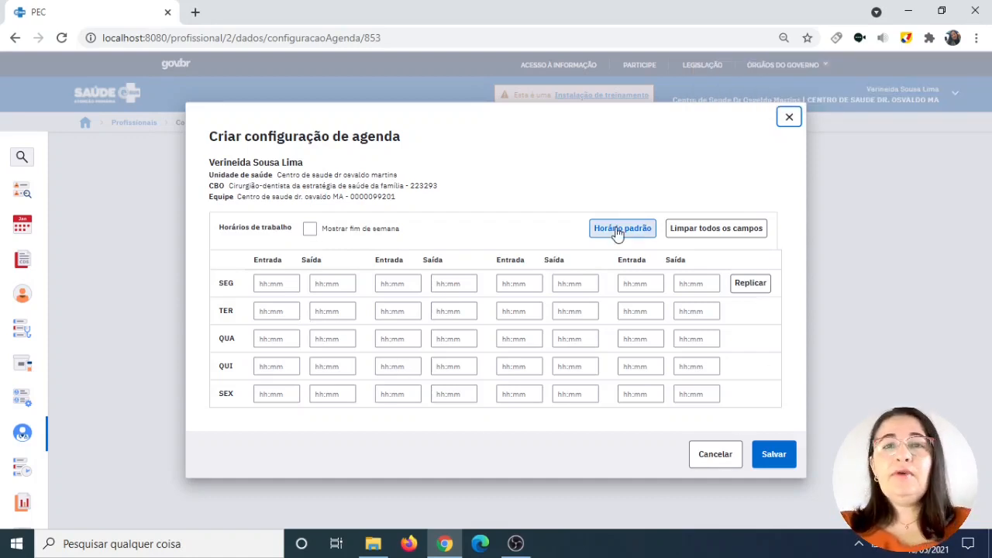
Save an agenda configuration with the default working hours, leaving out the 19:00–22:00 shift from Monday to Friday
left_click(620, 229)
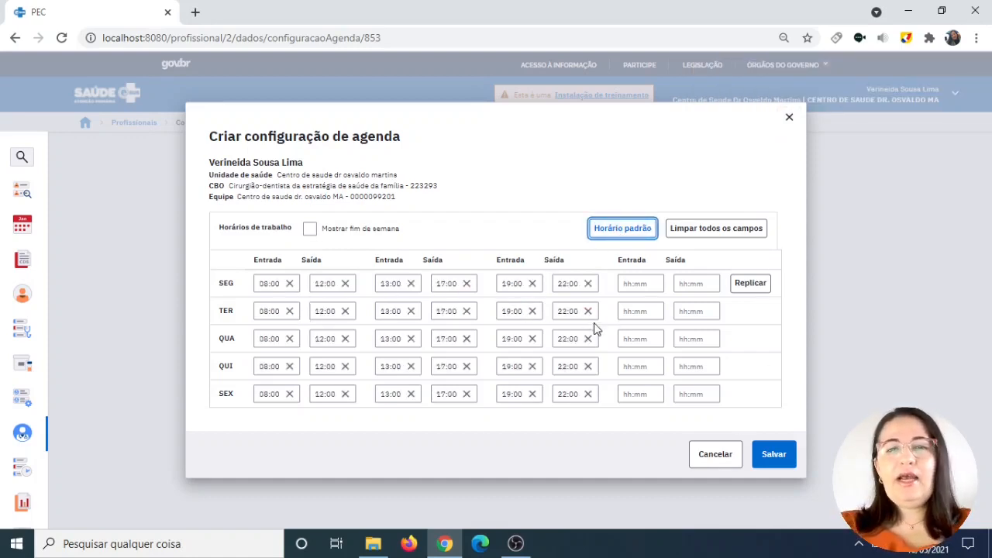
left_click(533, 284)
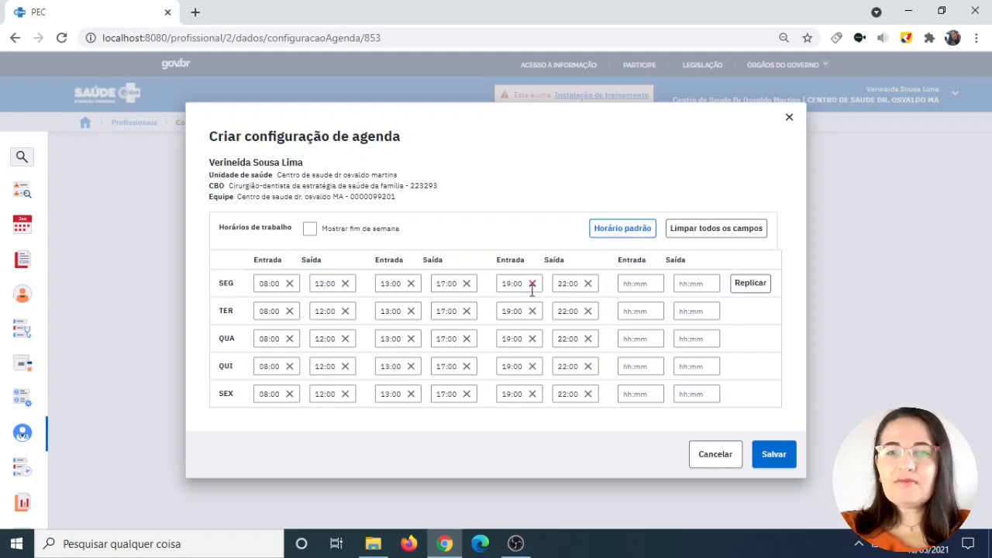
left_click(581, 283)
left_click(532, 311)
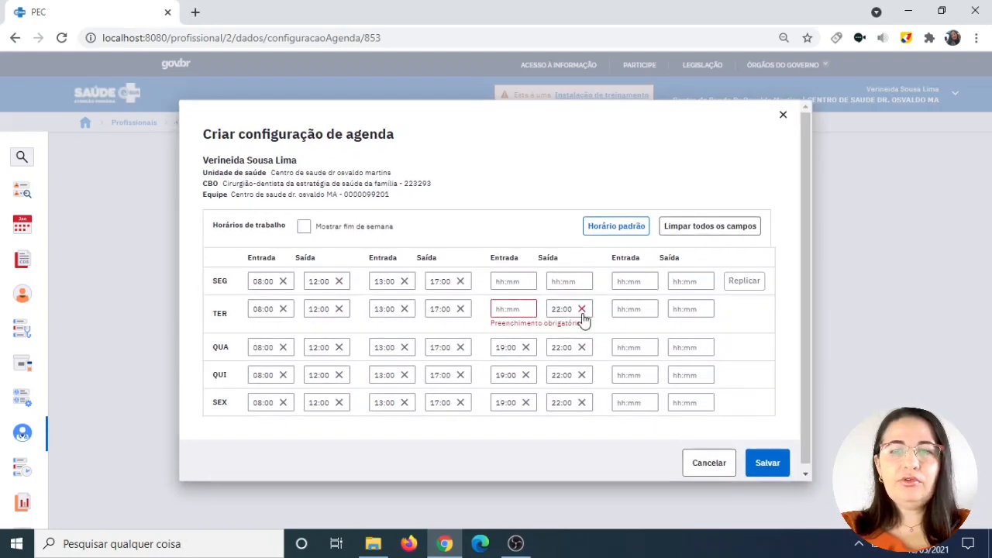
left_click(587, 311)
left_click(533, 339)
left_click(583, 338)
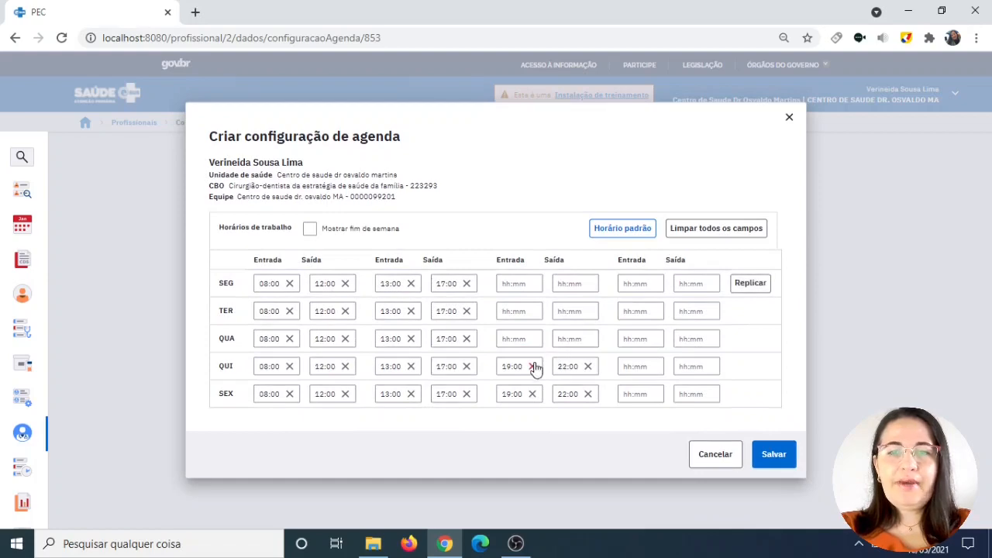
left_click(527, 365)
left_click(582, 365)
left_click(534, 401)
left_click(587, 402)
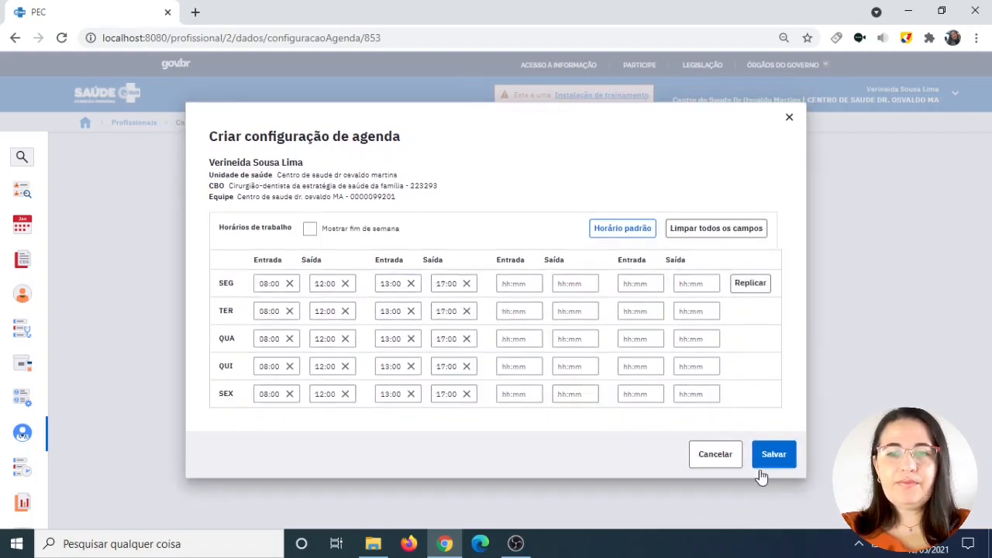
left_click(787, 448)
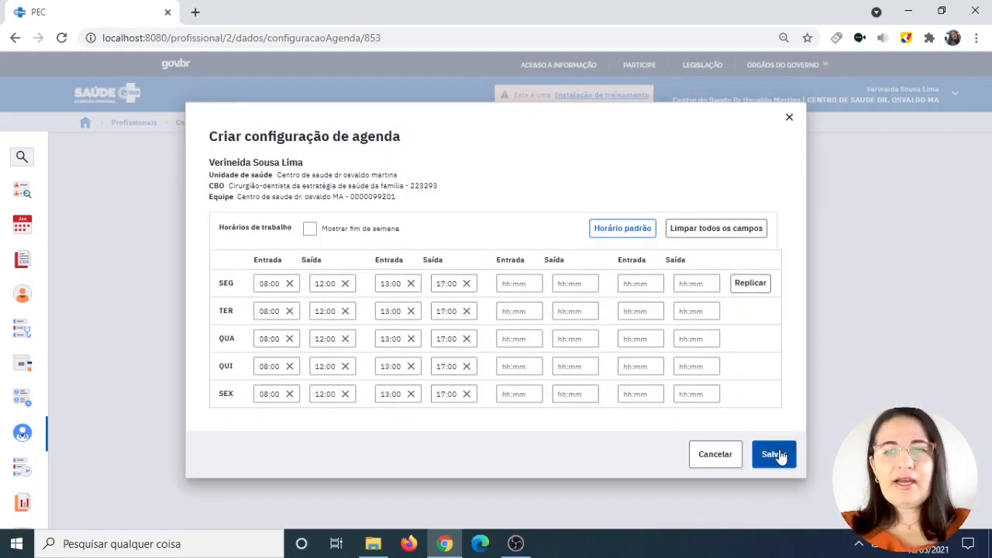
left_click(780, 455)
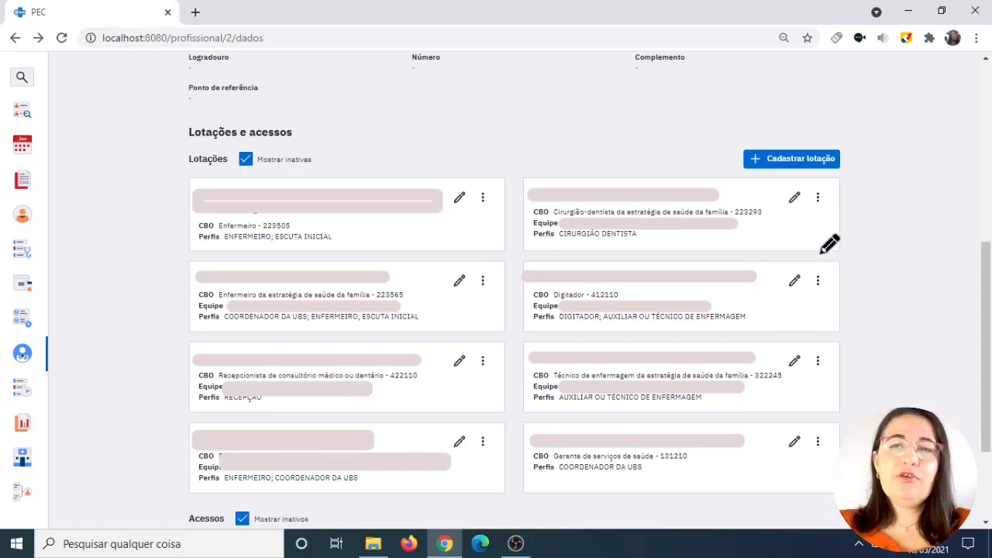
Circle the more-options icon of the Cirurgião-dentista assignment in red under Lotações e acessos
mouse_move(823, 183)
left_mouse_down()
mouse_move(806, 195)
mouse_move(834, 207)
mouse_move(829, 180)
left_mouse_up()
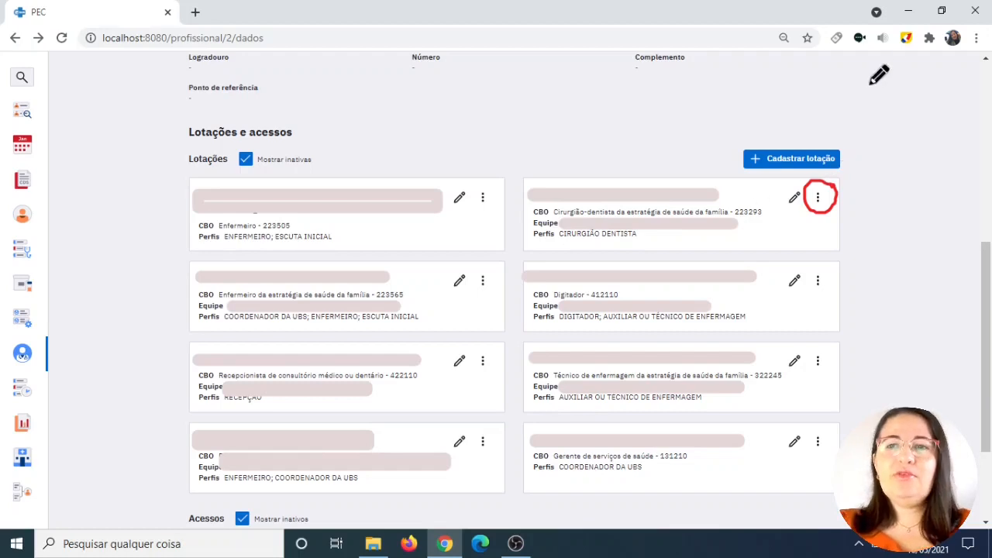
left_click(907, 45)
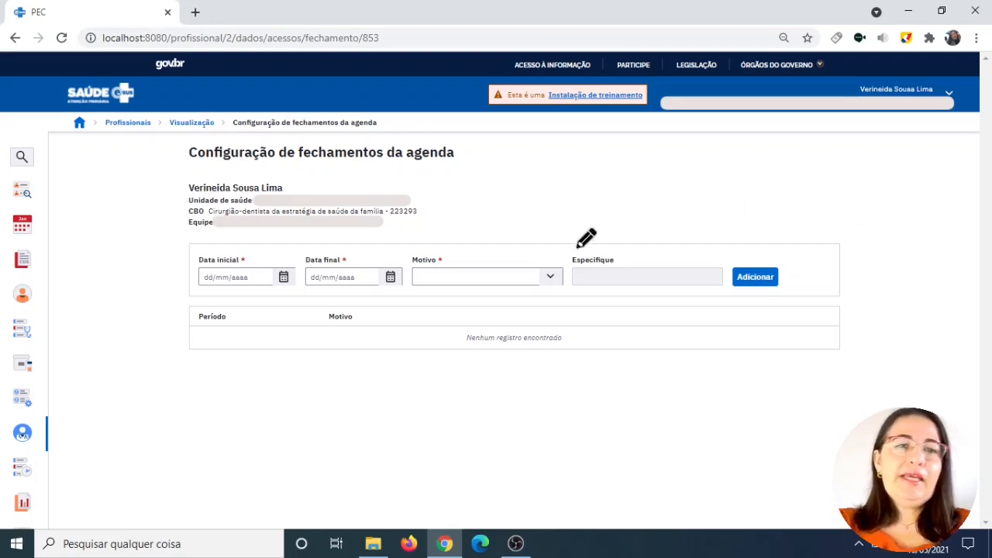
Circle the Data inicial, Data final, Motivo and Especifique fields of the agenda closure form in red
mouse_move(201, 239)
left_mouse_down()
mouse_move(178, 288)
mouse_move(247, 300)
mouse_move(295, 292)
mouse_move(298, 250)
mouse_move(201, 240)
left_mouse_up()
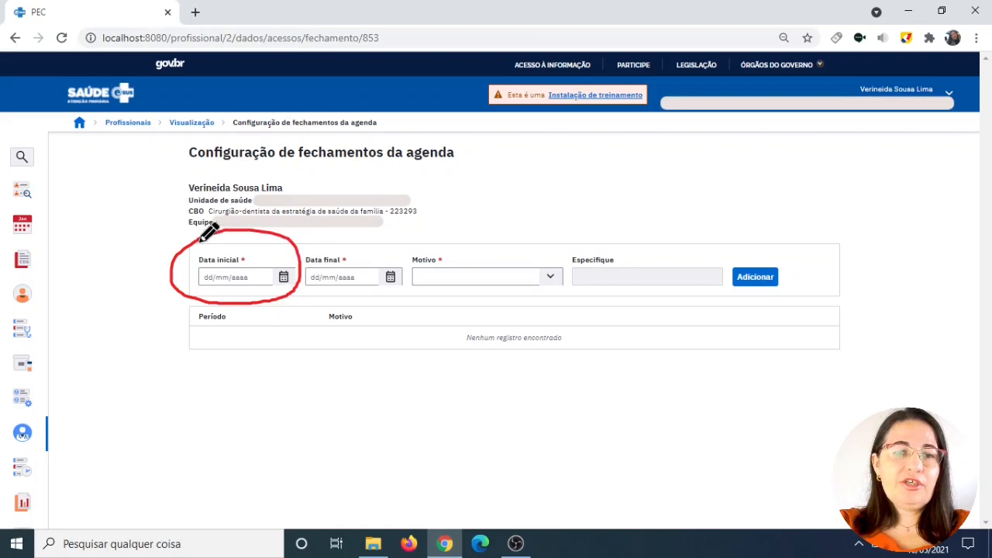
mouse_move(341, 238)
left_mouse_down()
mouse_move(309, 258)
mouse_move(316, 301)
mouse_move(411, 287)
mouse_move(322, 230)
mouse_move(310, 238)
left_mouse_up()
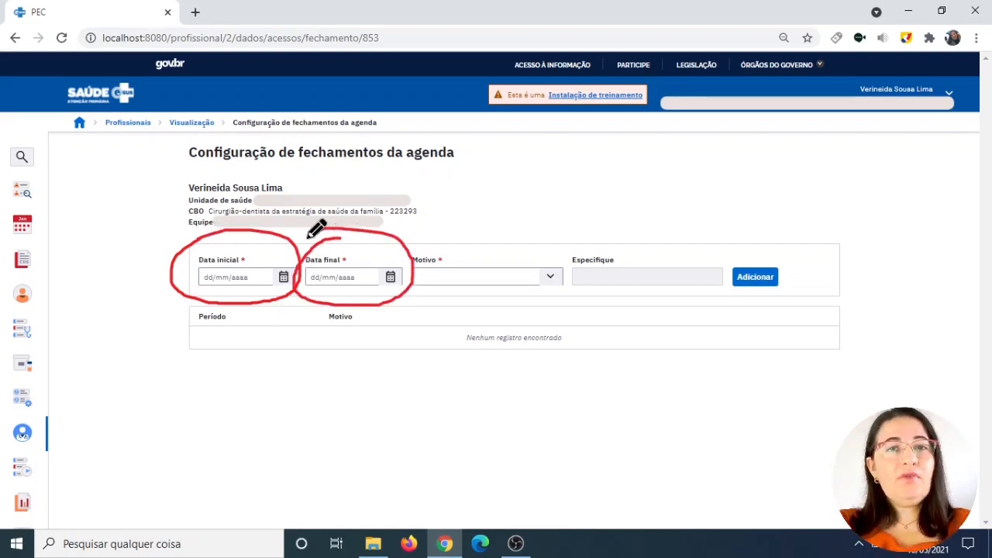
mouse_move(475, 228)
left_mouse_down()
mouse_move(408, 247)
mouse_move(497, 310)
mouse_move(555, 250)
mouse_move(487, 233)
left_mouse_up()
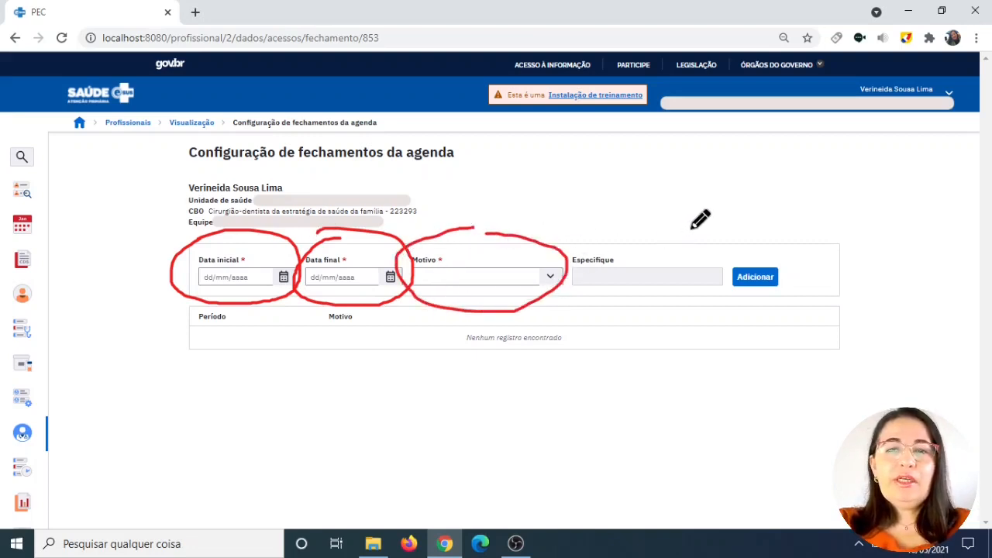
mouse_move(690, 226)
left_mouse_down()
mouse_move(572, 267)
mouse_move(727, 310)
mouse_move(672, 233)
mouse_move(644, 234)
left_mouse_up()
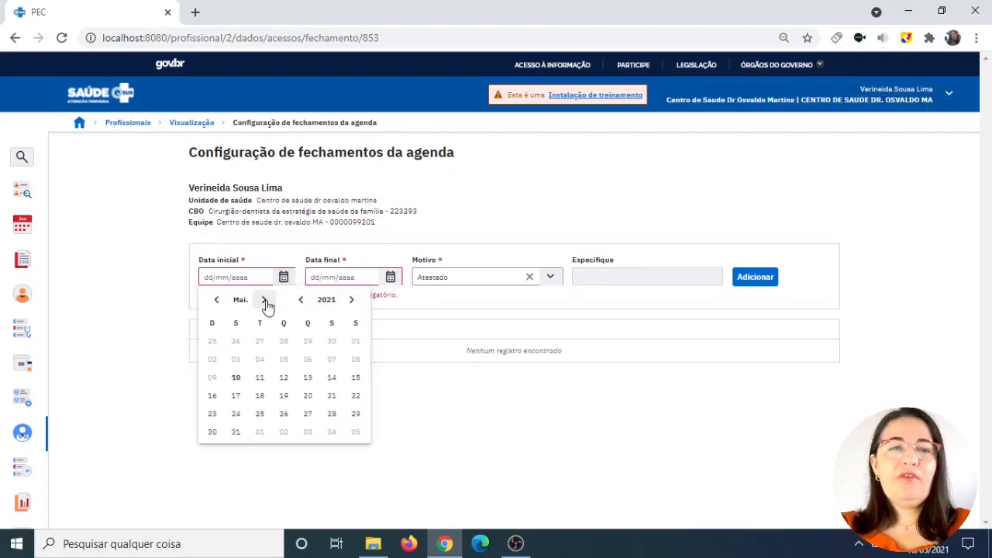
Set the agenda closure period from 01/06/2021 to 30/06/2021
left_click(265, 299)
left_click(260, 348)
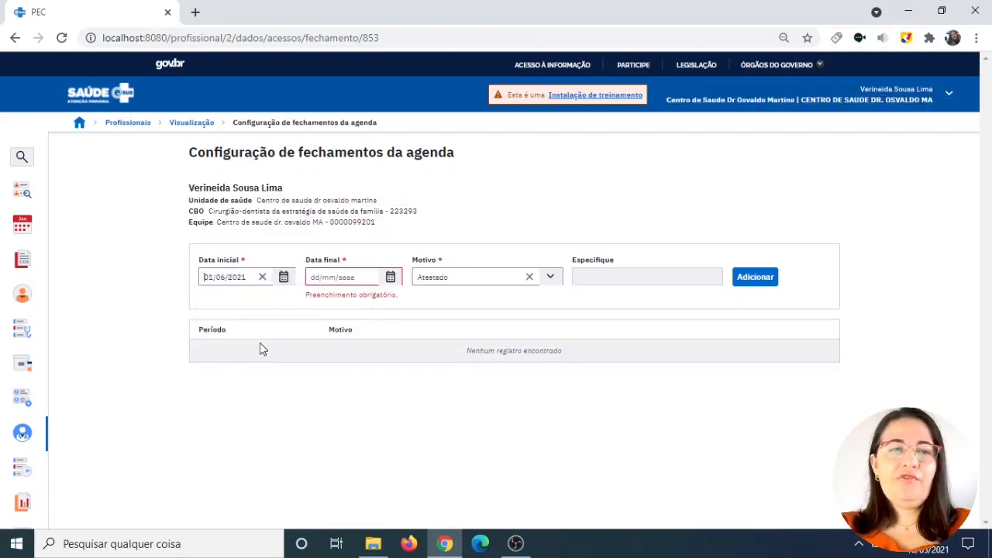
left_click(390, 279)
left_click(371, 299)
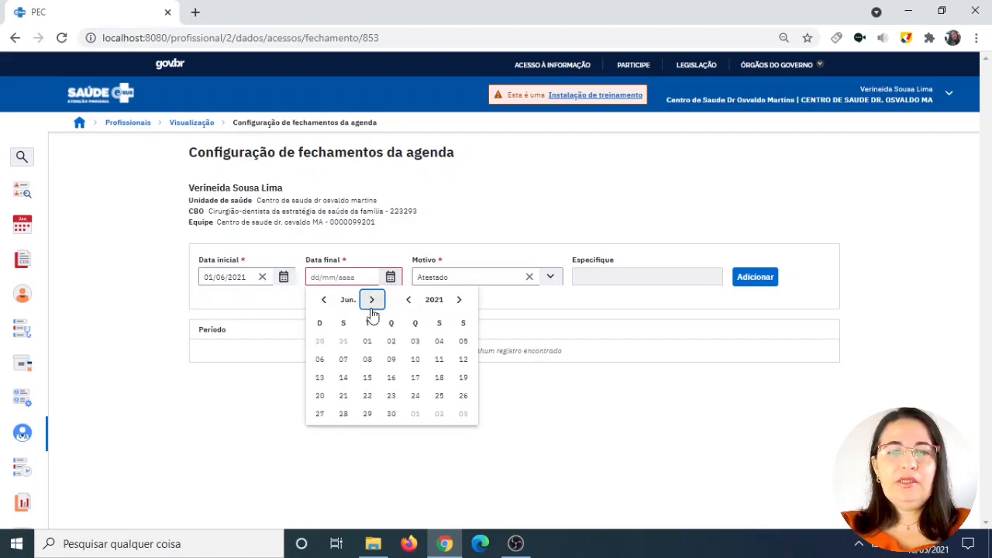
left_click(392, 414)
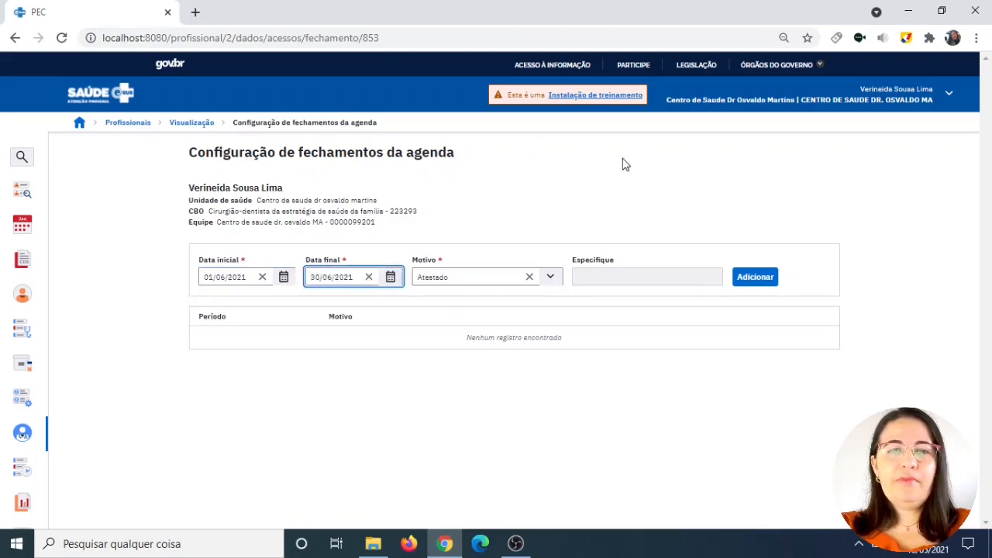
Try Outro as the closure reason and activate the Especifique field
left_click(552, 282)
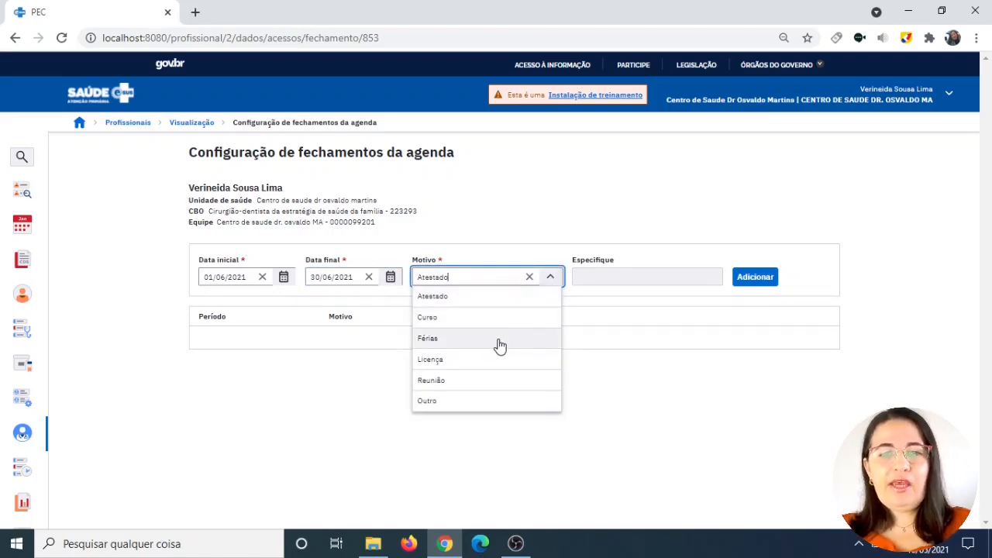
left_click(490, 403)
left_click(611, 283)
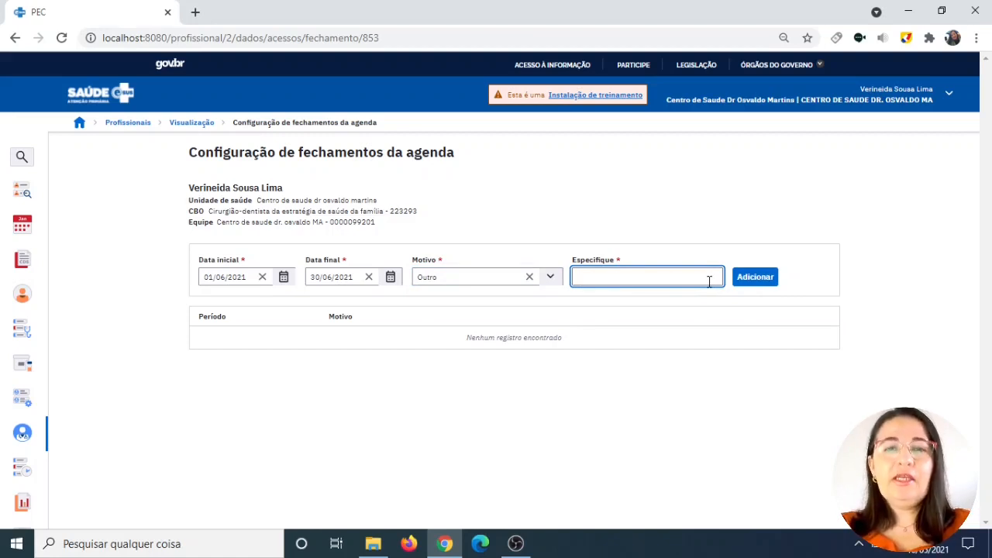
Set the closure reason to Férias and add the closure to the list
left_click(547, 284)
left_click(450, 339)
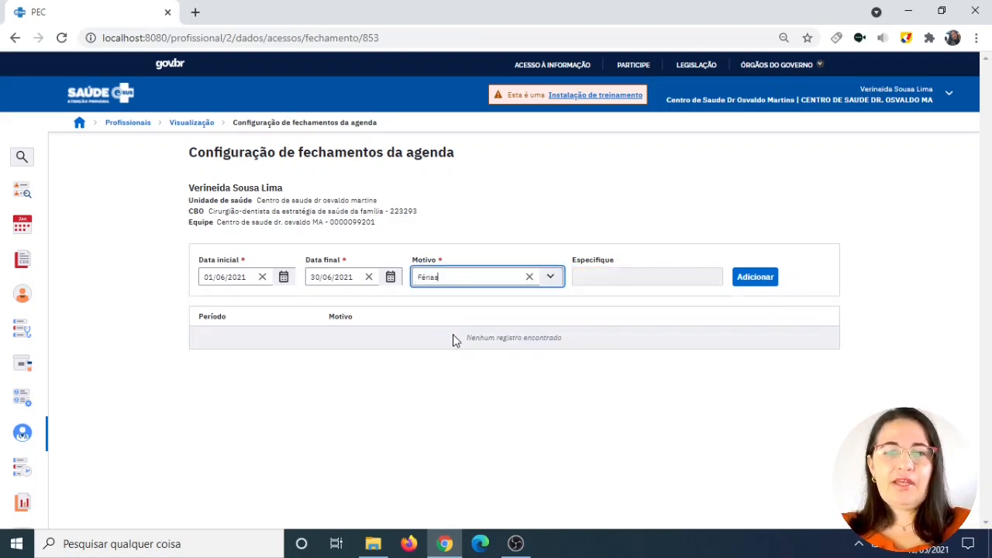
left_click(758, 281)
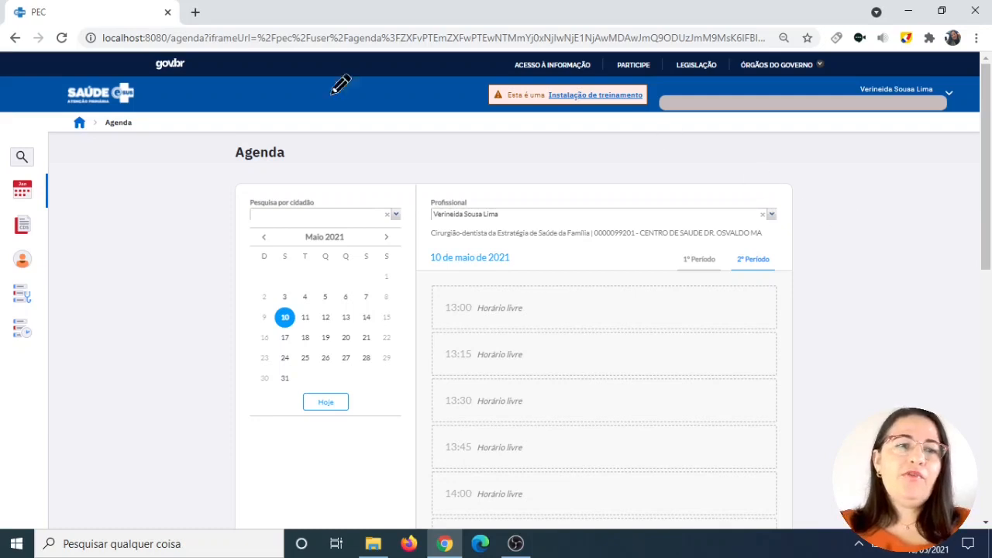
Mark the Agenda heading, its module icon, the Profissional field and the Maio 2021 calendar days in red
mouse_move(220, 141)
left_mouse_down()
mouse_move(308, 159)
mouse_move(238, 114)
mouse_move(286, 141)
left_mouse_up()
mouse_move(97, 186)
left_mouse_down()
mouse_move(52, 187)
mouse_move(60, 194)
mouse_move(63, 182)
left_mouse_up()
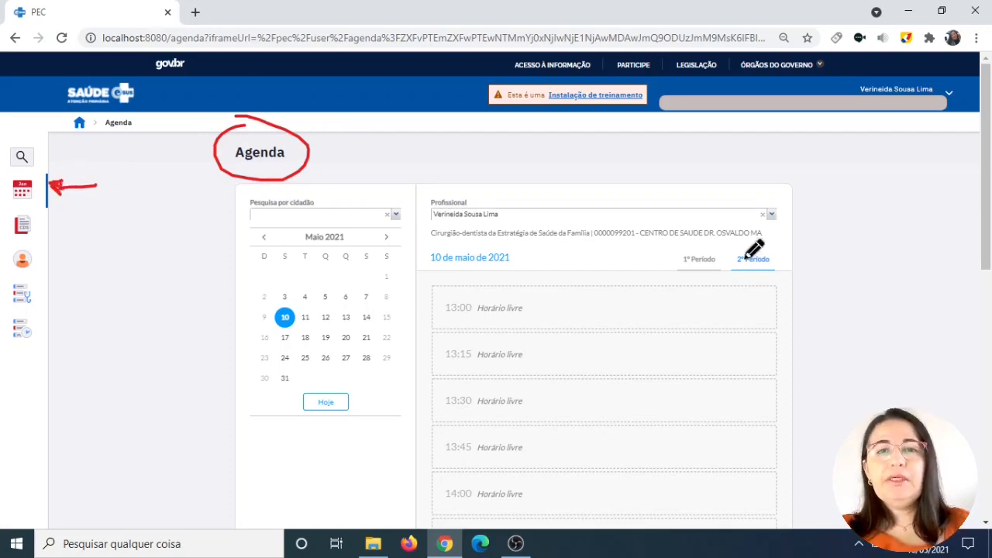
mouse_move(444, 184)
left_mouse_down()
mouse_move(425, 217)
mouse_move(519, 230)
mouse_move(770, 228)
mouse_move(791, 207)
mouse_move(480, 198)
mouse_move(420, 214)
mouse_move(583, 237)
mouse_move(764, 235)
left_mouse_up()
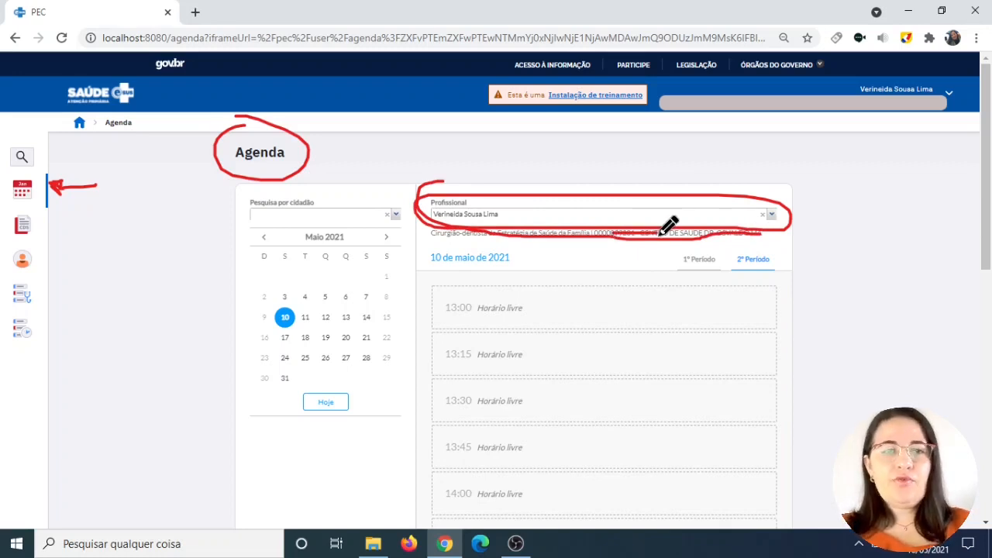
left_click_drag(266, 262, 262, 380)
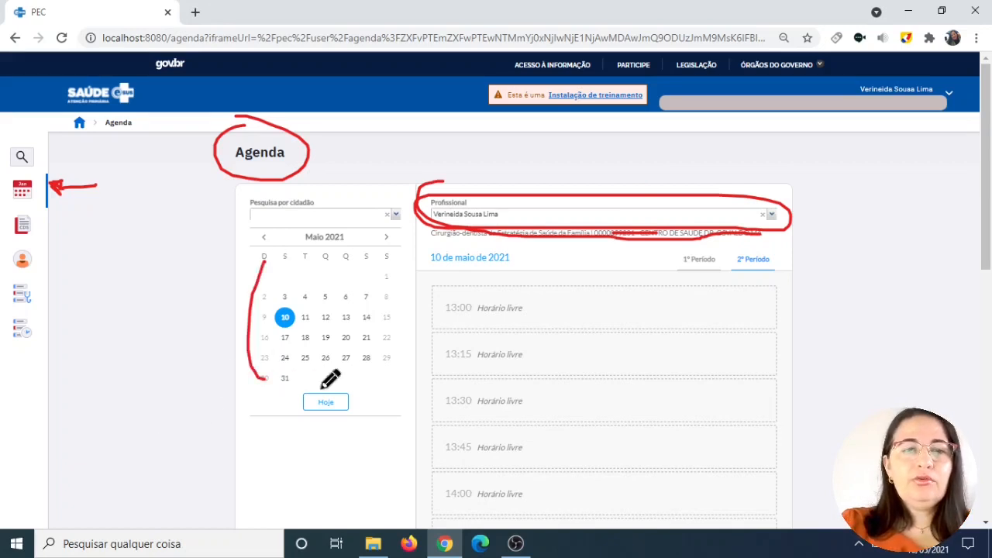
mouse_move(327, 383)
left_mouse_down()
mouse_move(411, 281)
mouse_move(263, 265)
left_mouse_up()
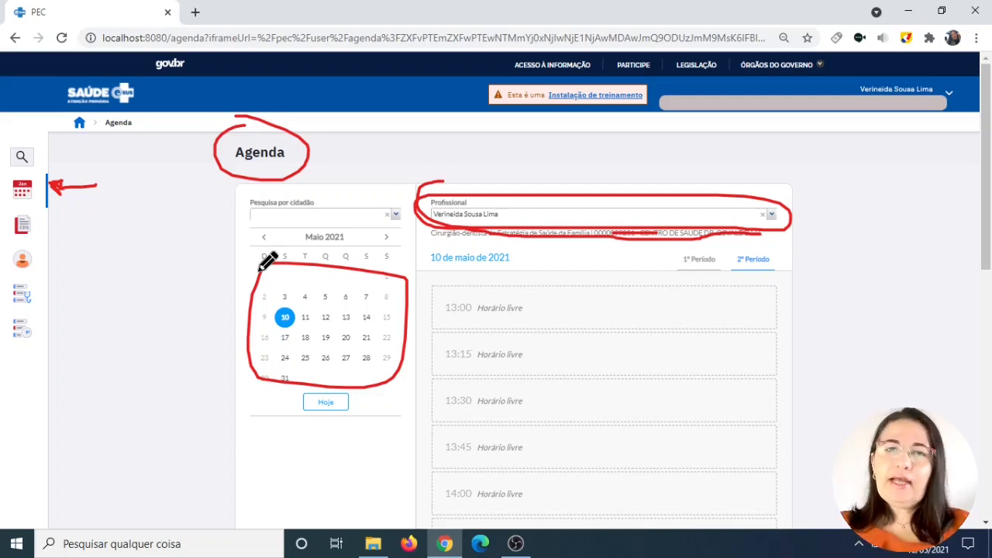
Outline the 1º and 2º Período options, mark the free time slots in red, and close the annotation tool
left_click_drag(667, 245, 789, 275)
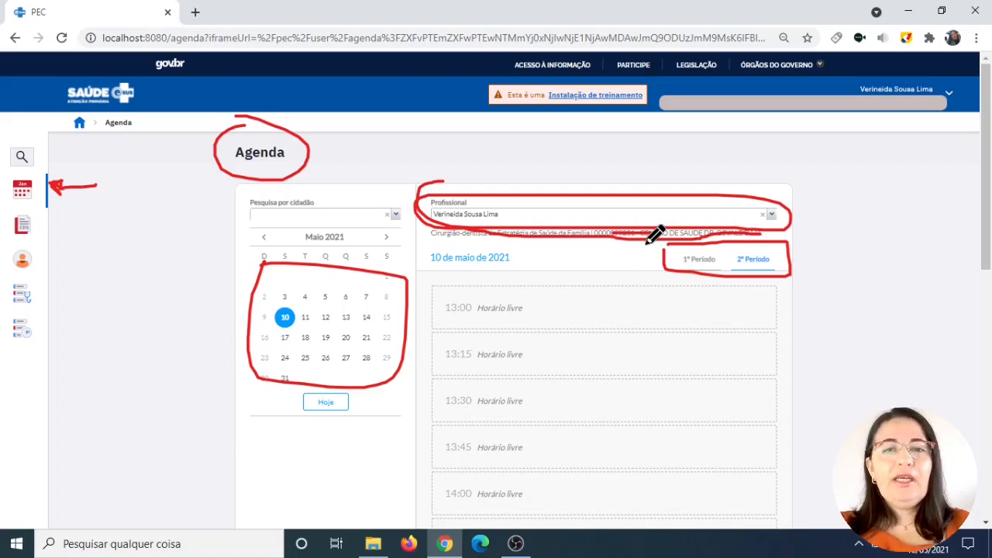
mouse_move(443, 288)
left_mouse_down()
mouse_move(428, 494)
mouse_move(439, 520)
left_mouse_up()
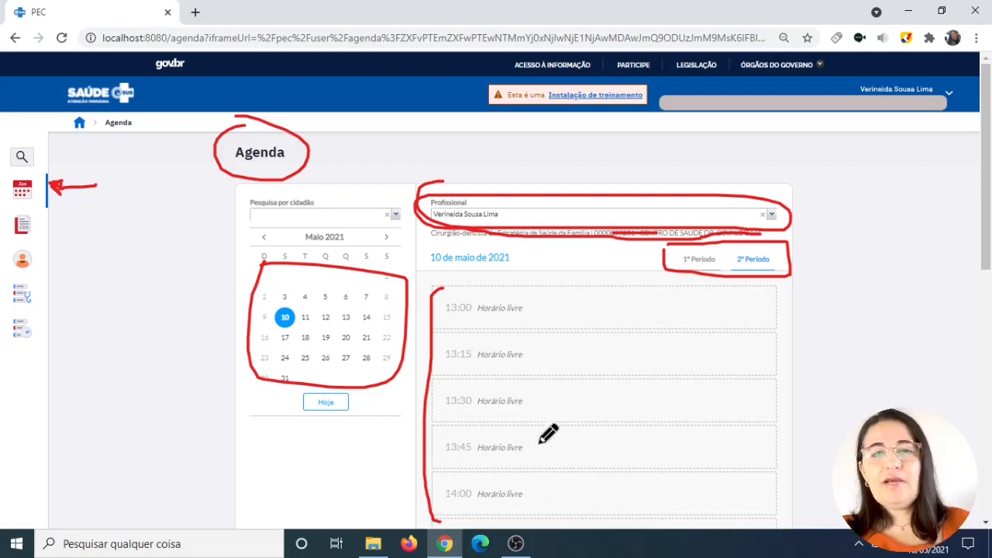
left_click_drag(541, 308, 589, 305)
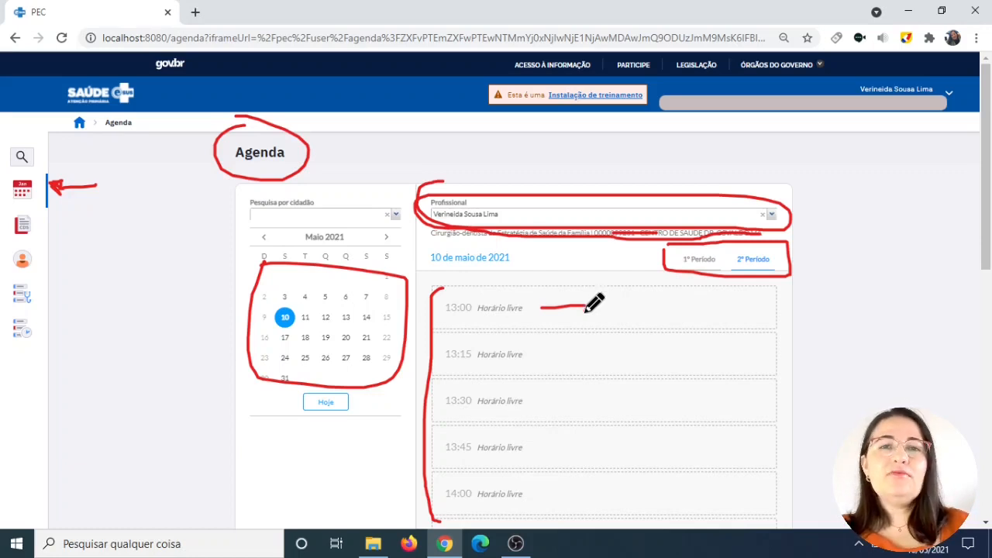
left_click(908, 37)
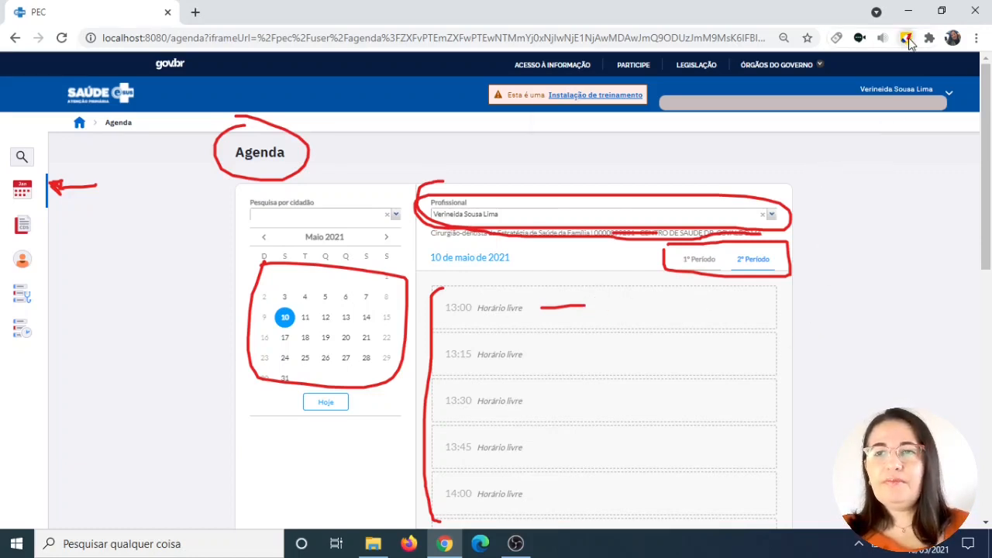
Open the scheduling form for the 08:00 slot of the 1º Período on 17 de maio de 2021
scroll(434, 291, "down", 2)
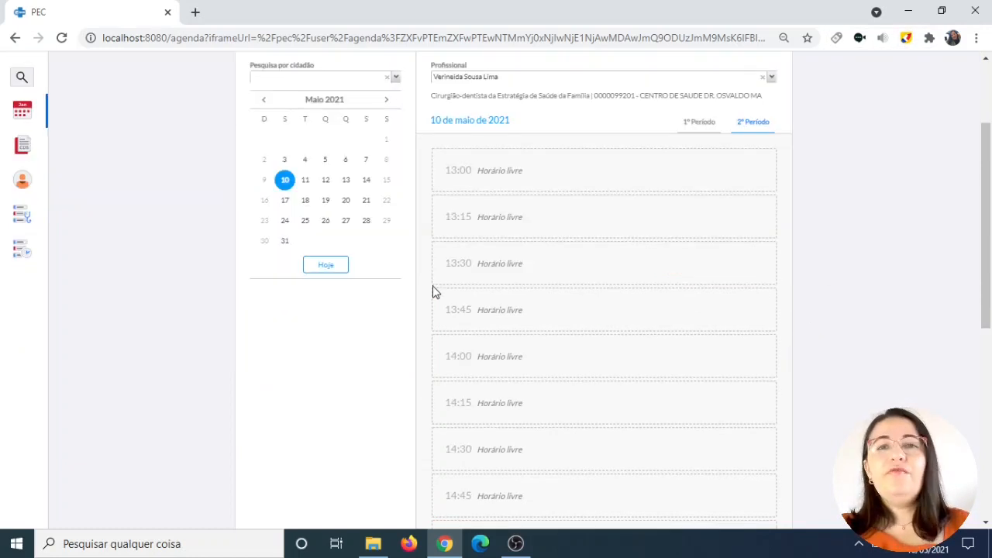
left_click(286, 205)
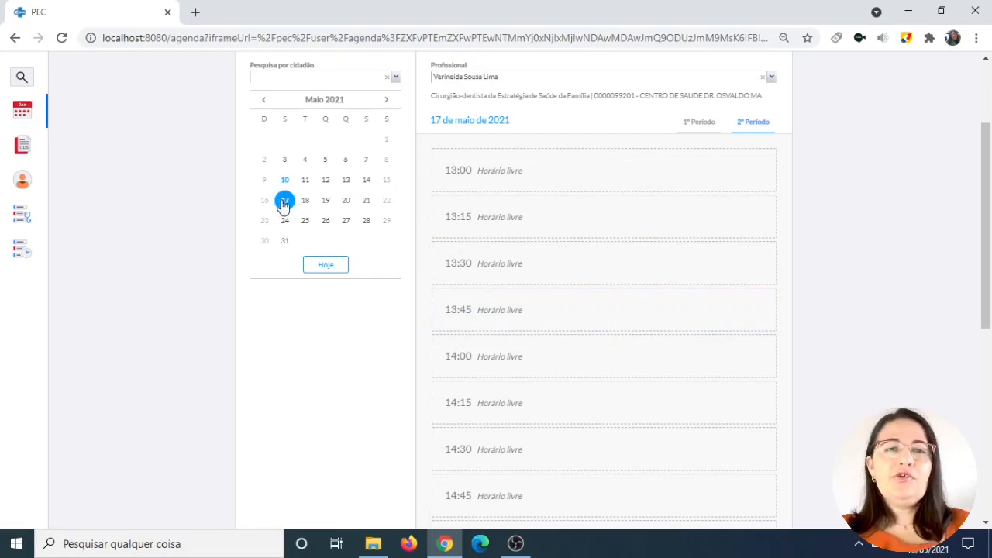
left_click(705, 127)
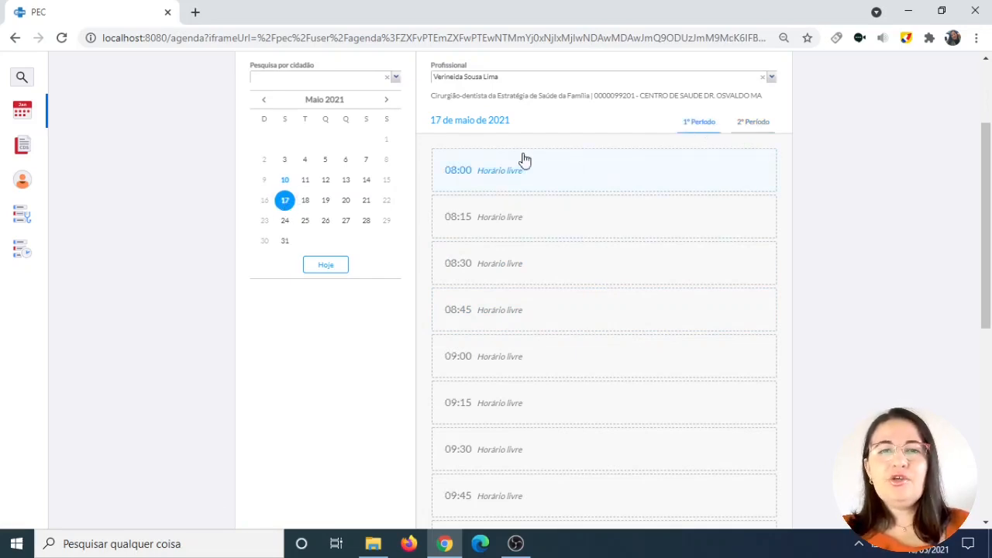
left_click(460, 175)
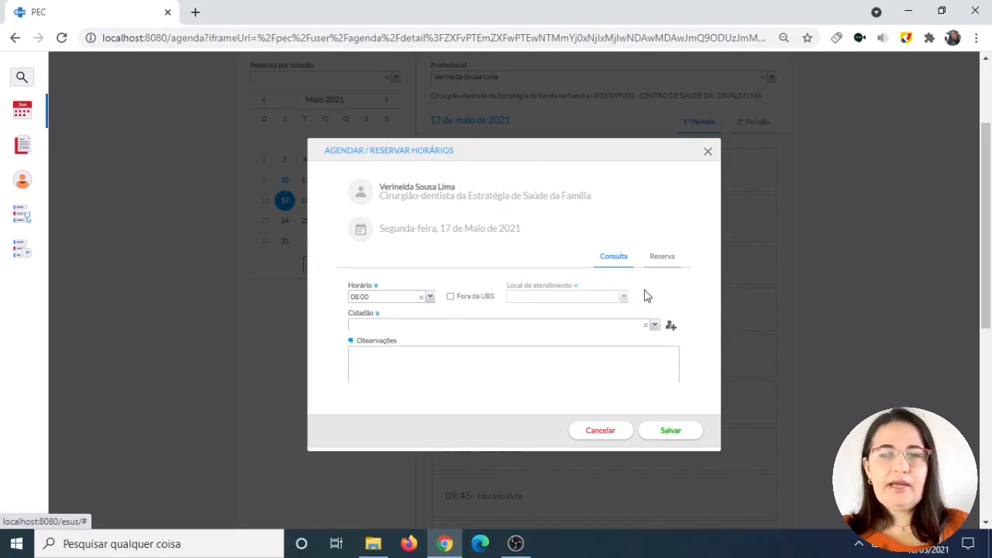
Draw red arrows pointing down at the Consulta and Reserva options of the scheduling form
left_click(906, 37)
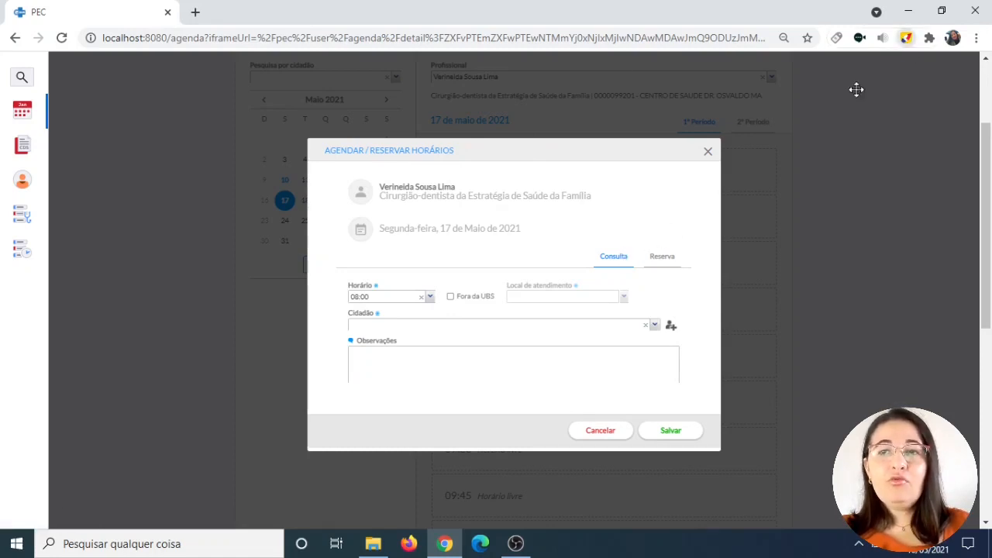
left_click(746, 78)
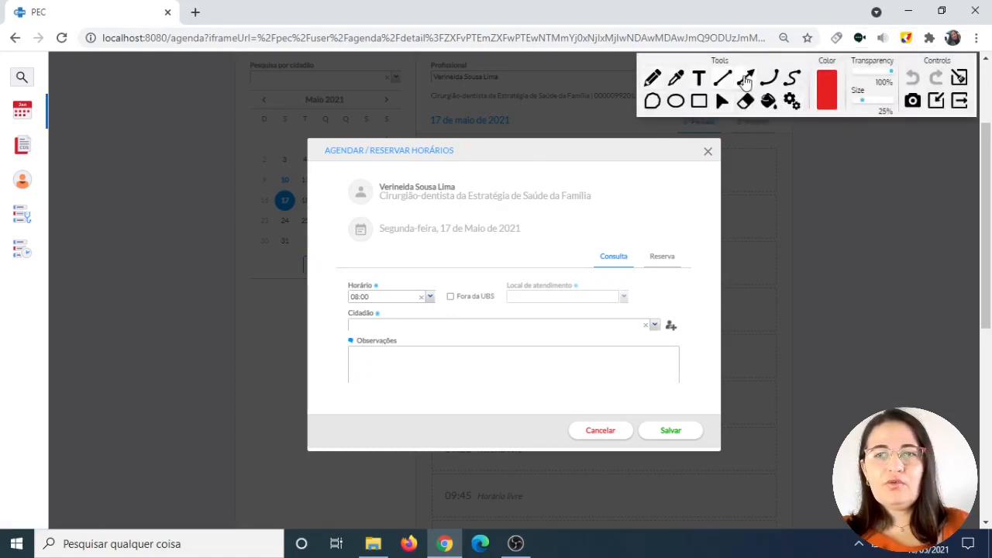
left_click_drag(613, 201, 612, 244)
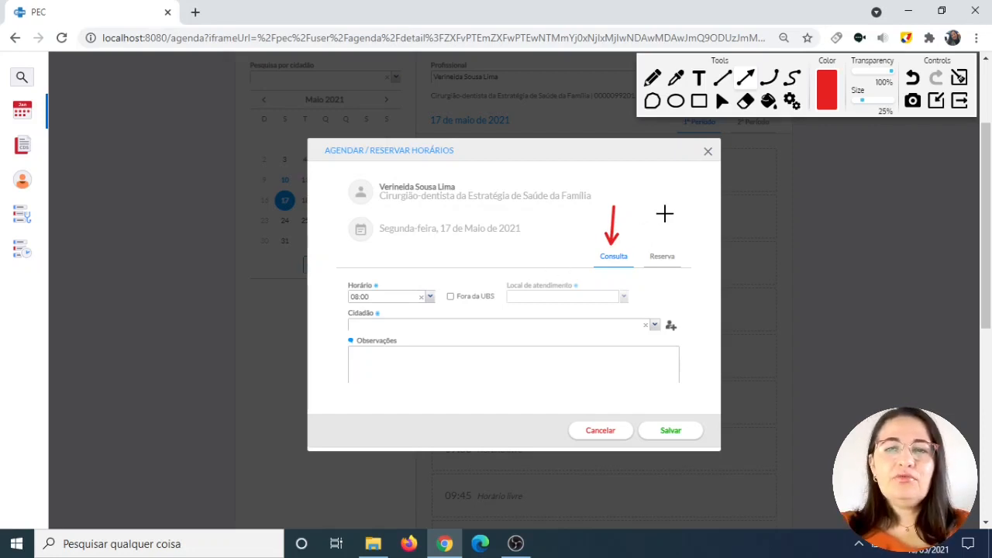
mouse_move(664, 212)
left_mouse_down()
mouse_move(660, 256)
mouse_move(661, 245)
left_mouse_up()
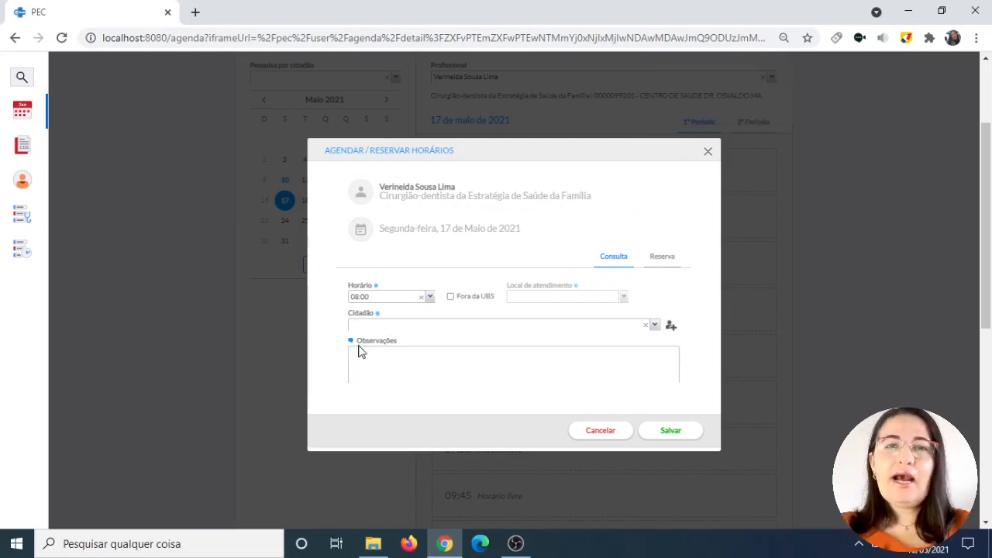
Try the Fora da UBS option and show the available Local de atendimento choices
left_click(450, 297)
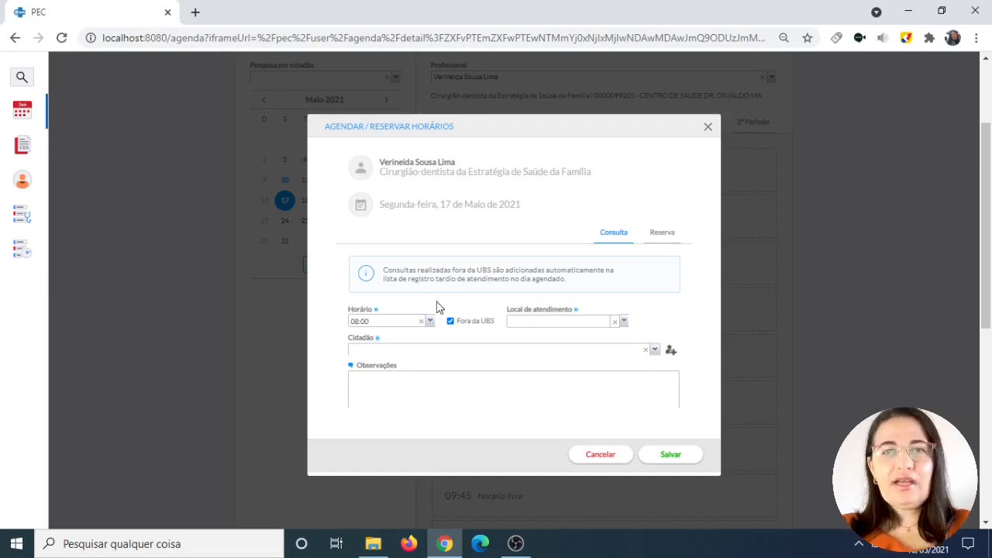
left_click(624, 320)
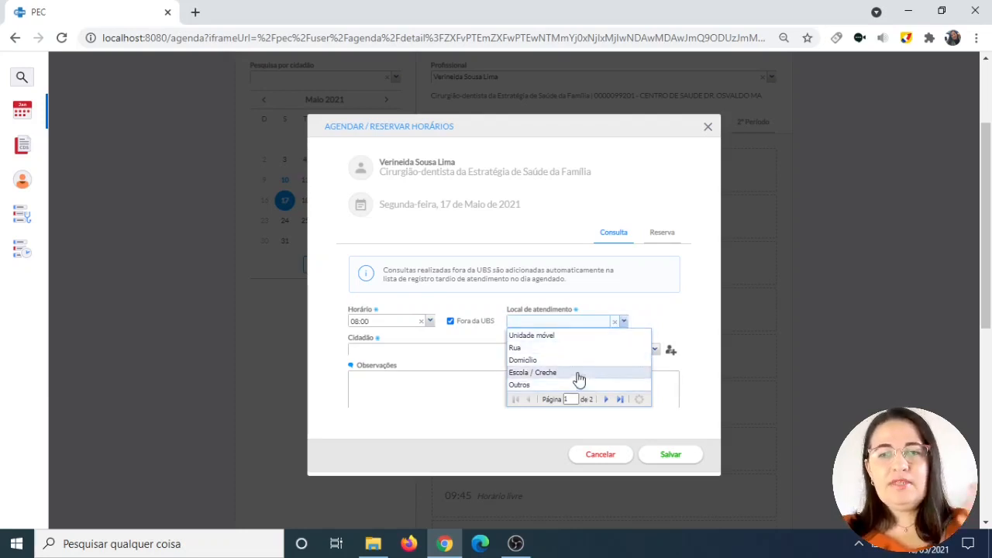
left_click(451, 321)
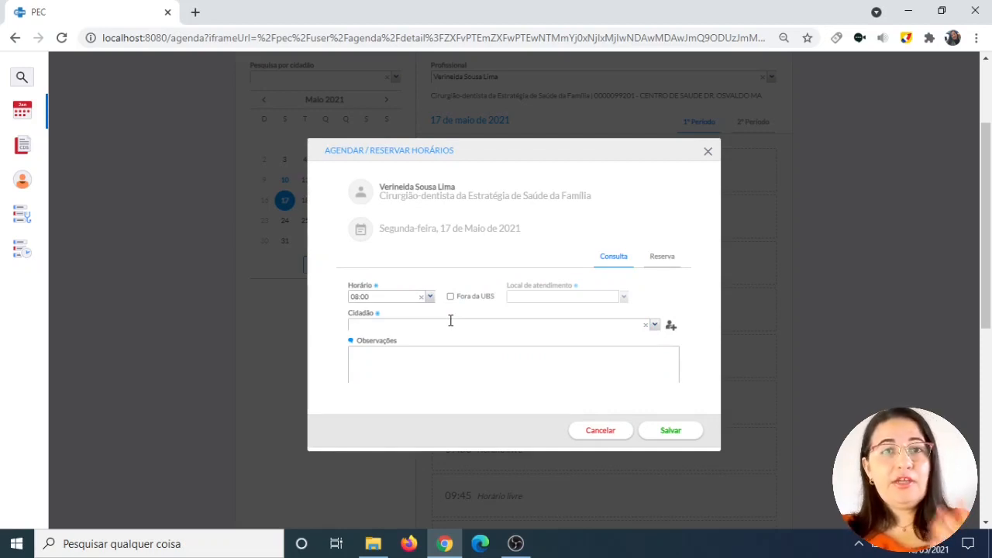
Search for the citizen by first name, select the matching record, and save the 08:00 consultation
left_click(565, 327)
type("maria")
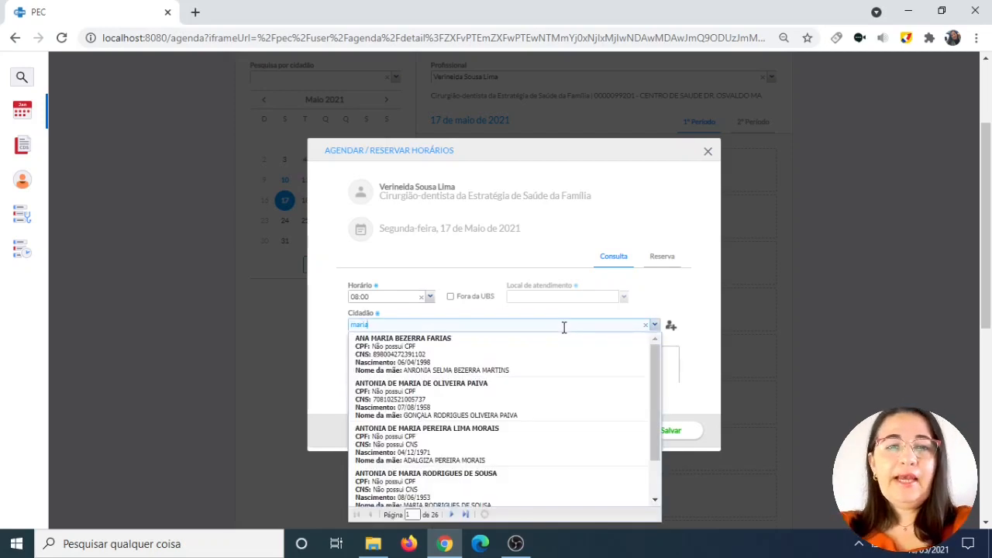
left_click(496, 399)
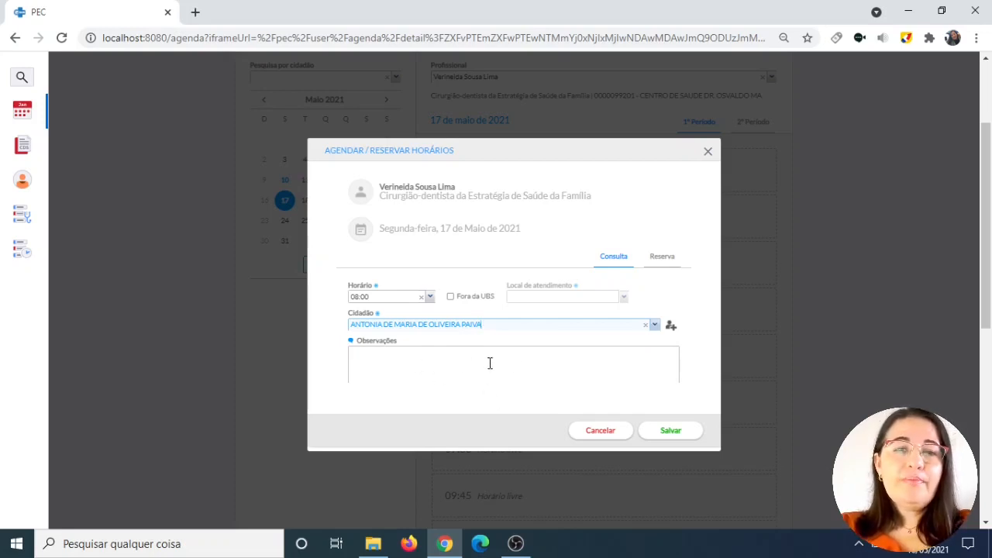
left_click(670, 435)
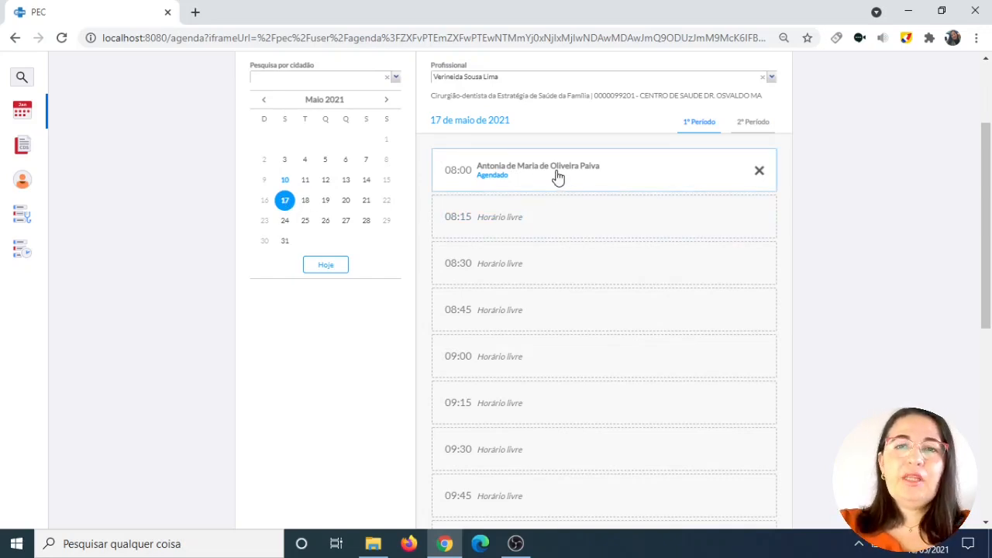
Start a Reserva from the 08:15 slot on 17 de maio de 2021 and set its Horário final to 11:00
left_click(500, 223)
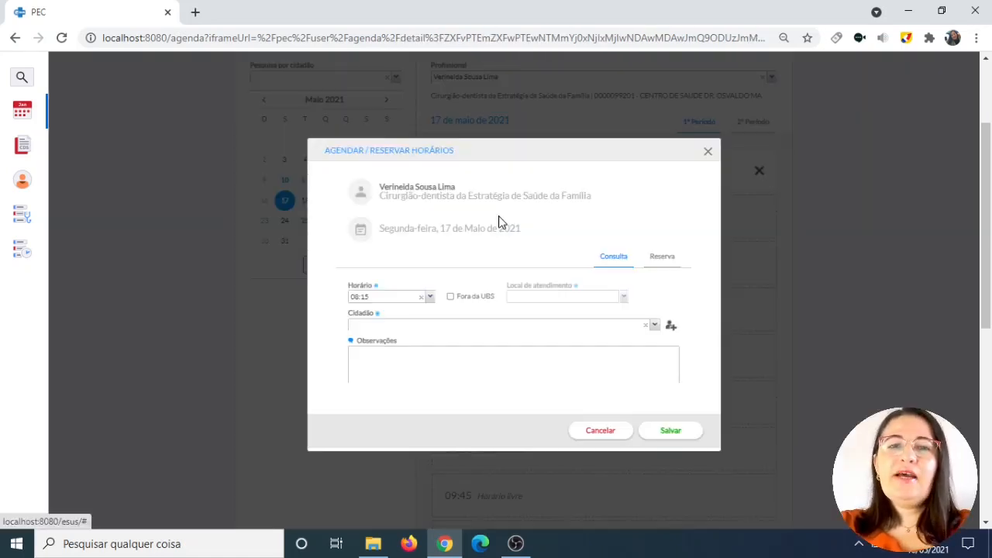
left_click(656, 258)
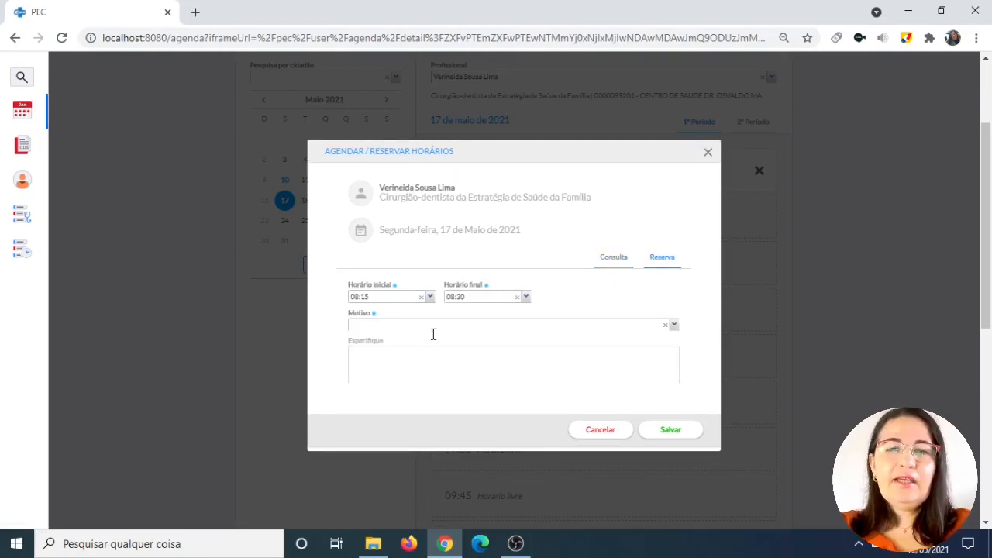
left_click(527, 299)
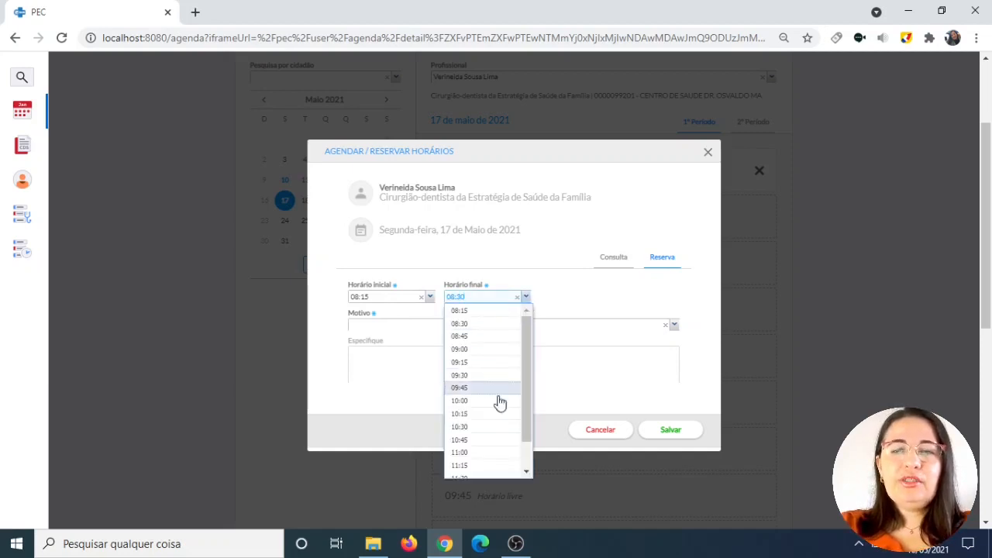
left_click(486, 457)
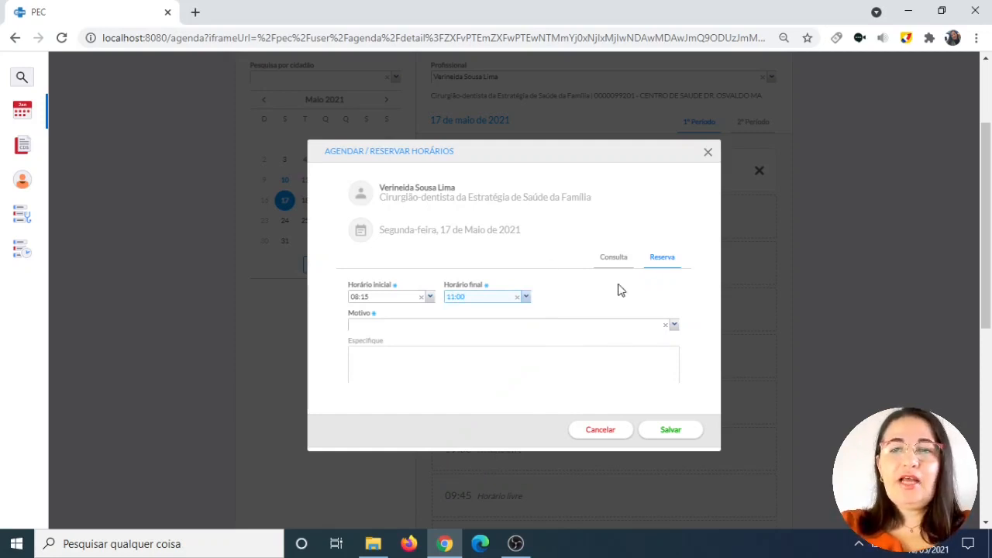
Set the reservation's Motivo to ATIVIDADE COLETIVA, specify "Programa Saúde na Escola", and save it
left_click(673, 326)
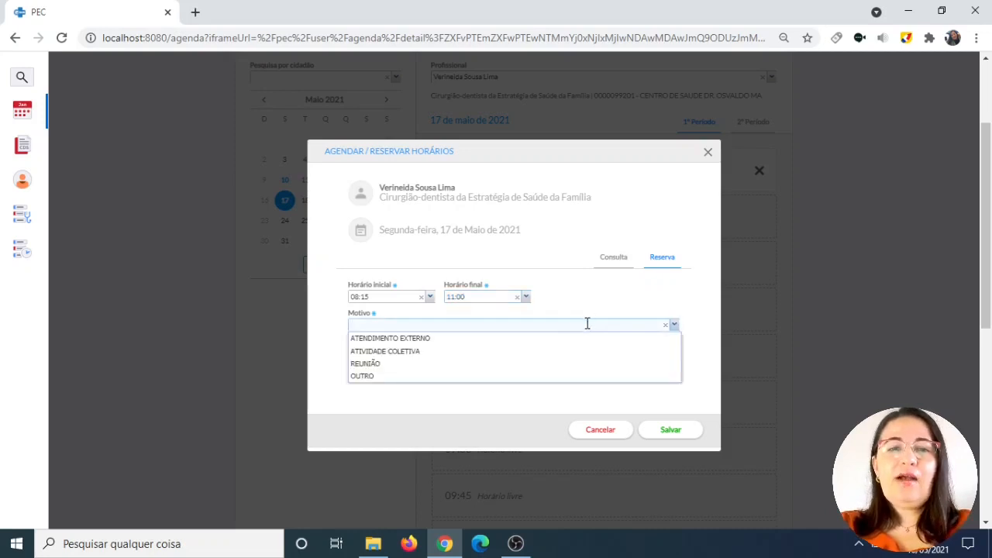
left_click(453, 353)
left_click(446, 366)
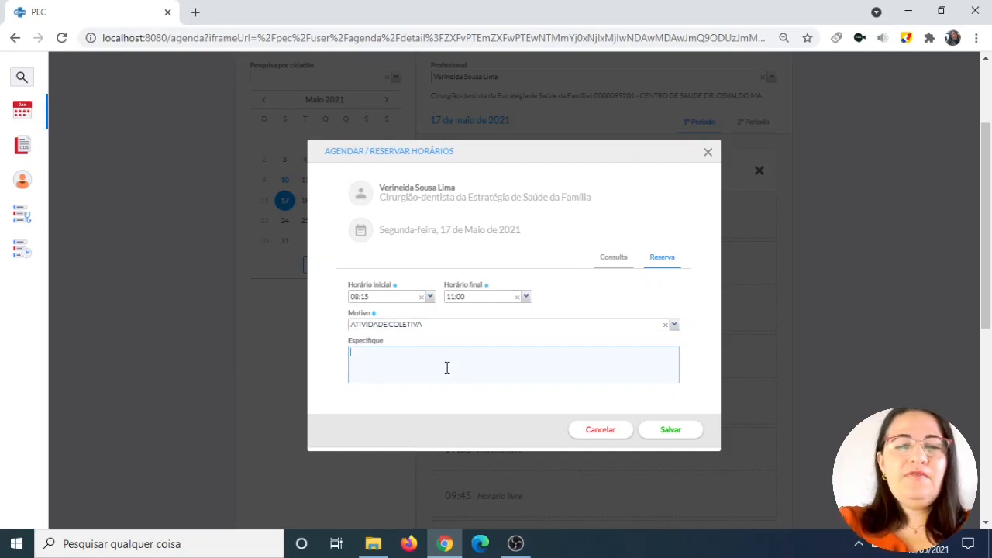
type("Progra")
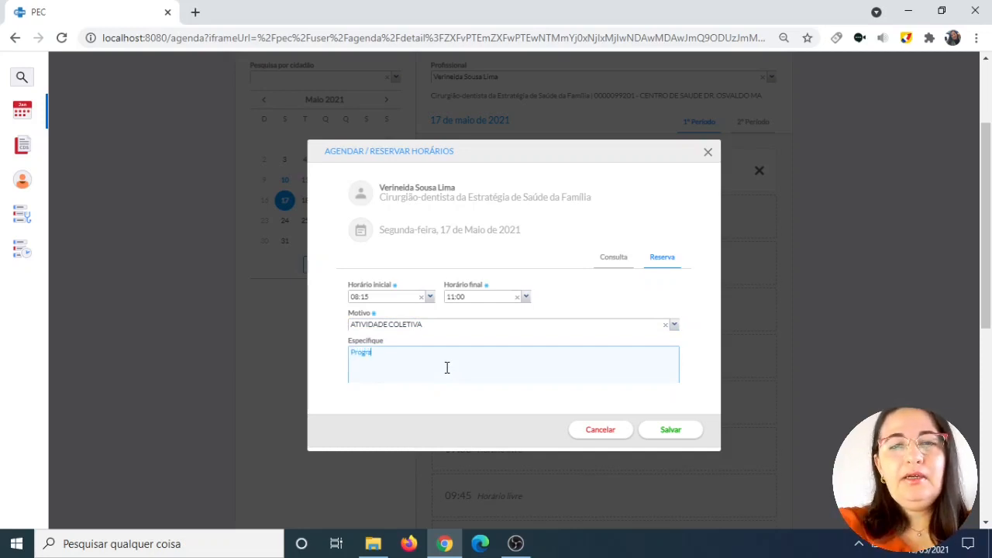
type("ma S")
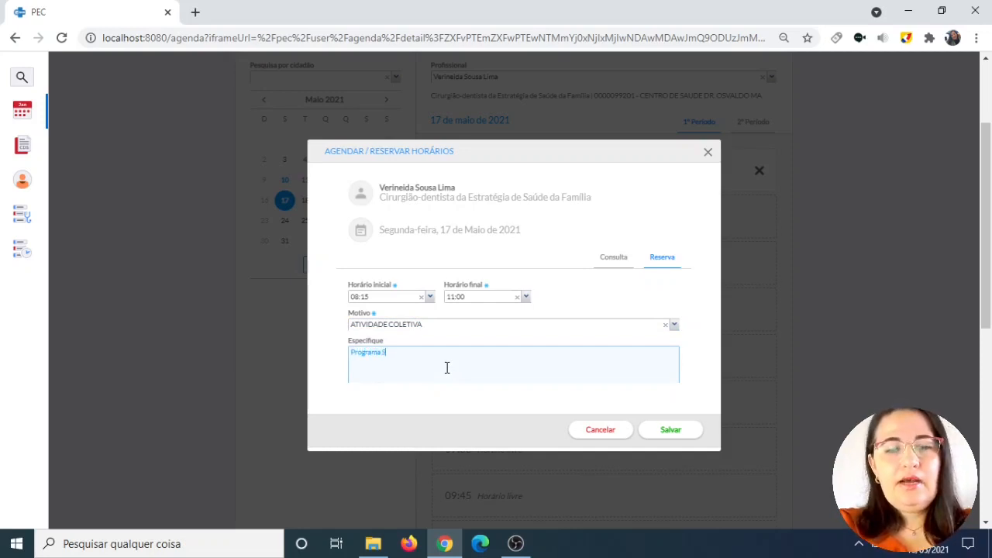
type("aúde na E")
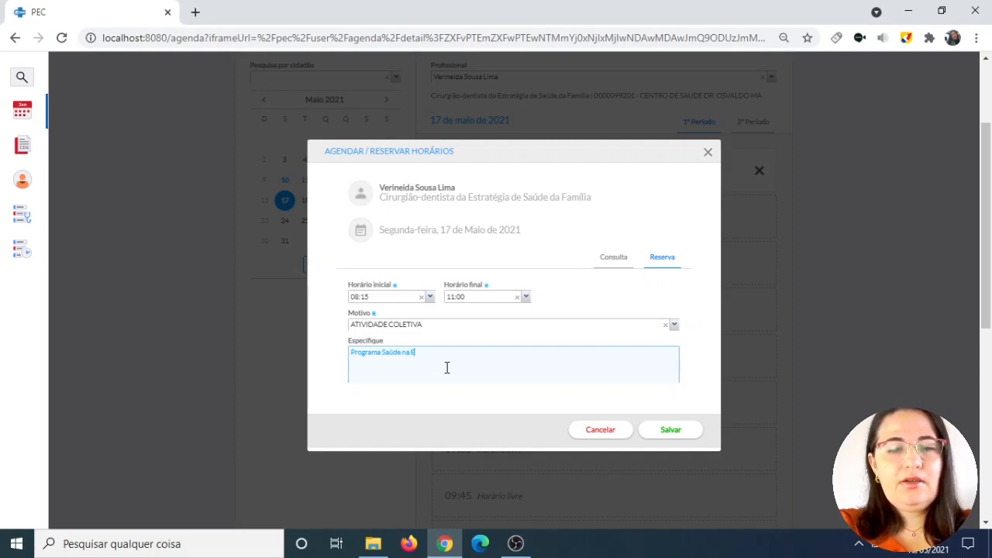
type("scola")
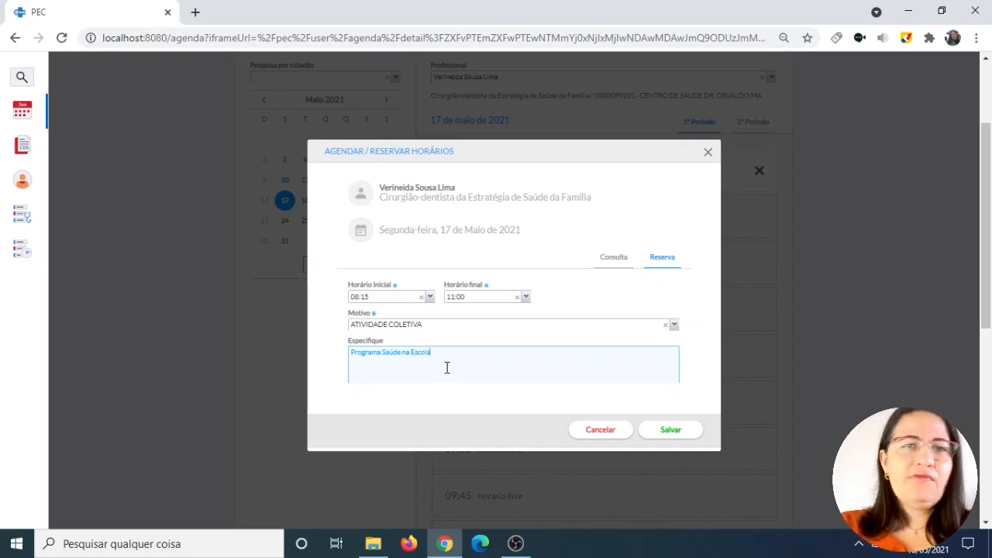
left_click(668, 436)
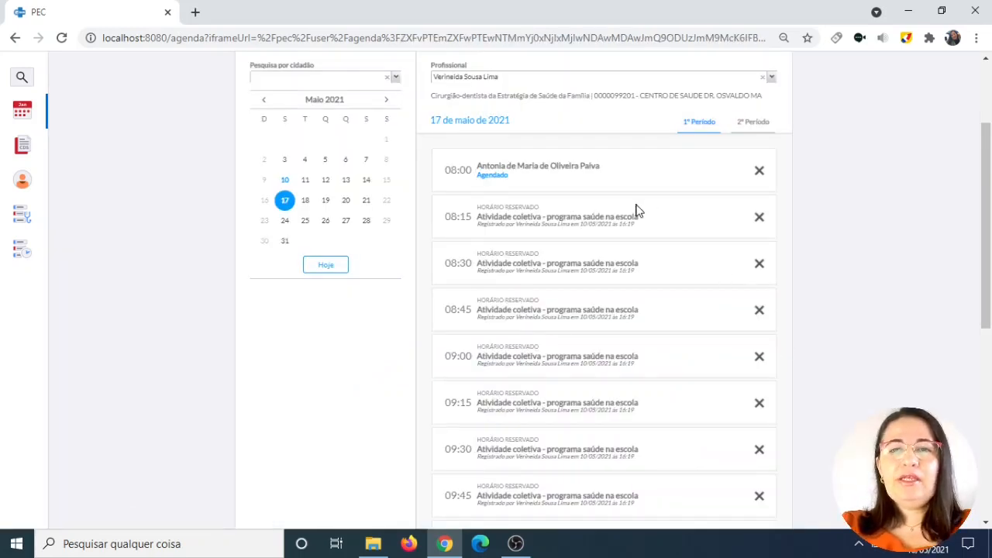
Review the reserved morning slots, and check several Junho 2021 days, including 1, 12, 16 and 17, for the professional's agenda closure
scroll(638, 210, "down", 1)
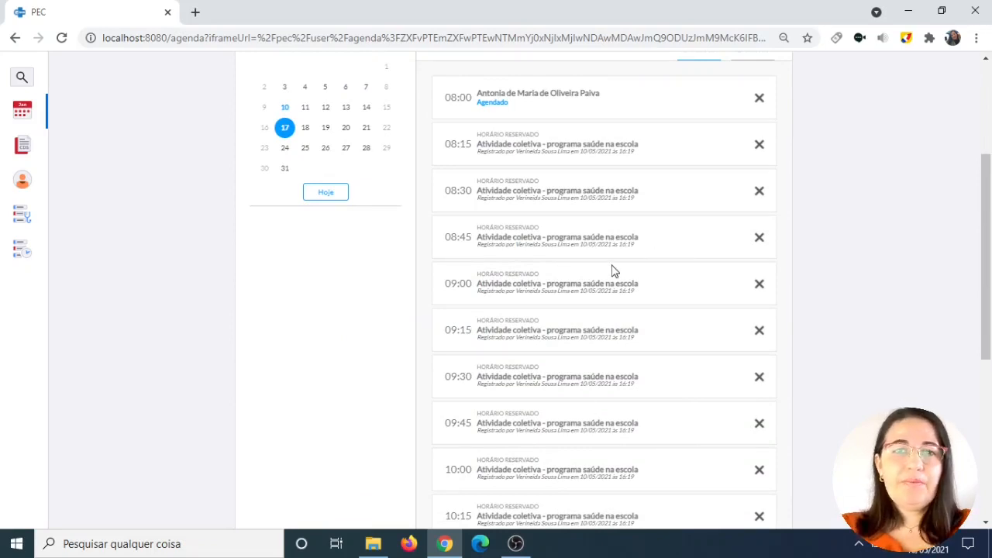
scroll(621, 267, "up", 2)
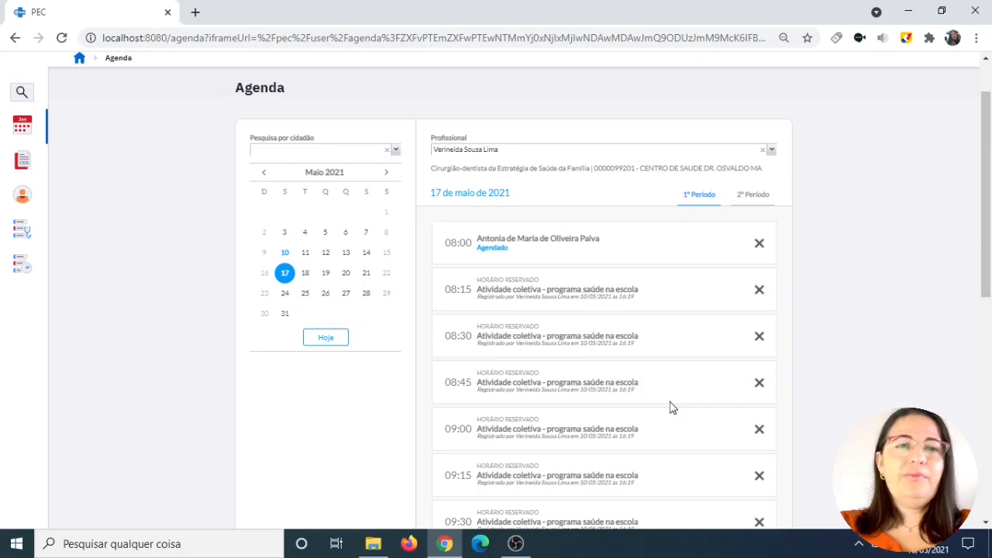
left_click(386, 173)
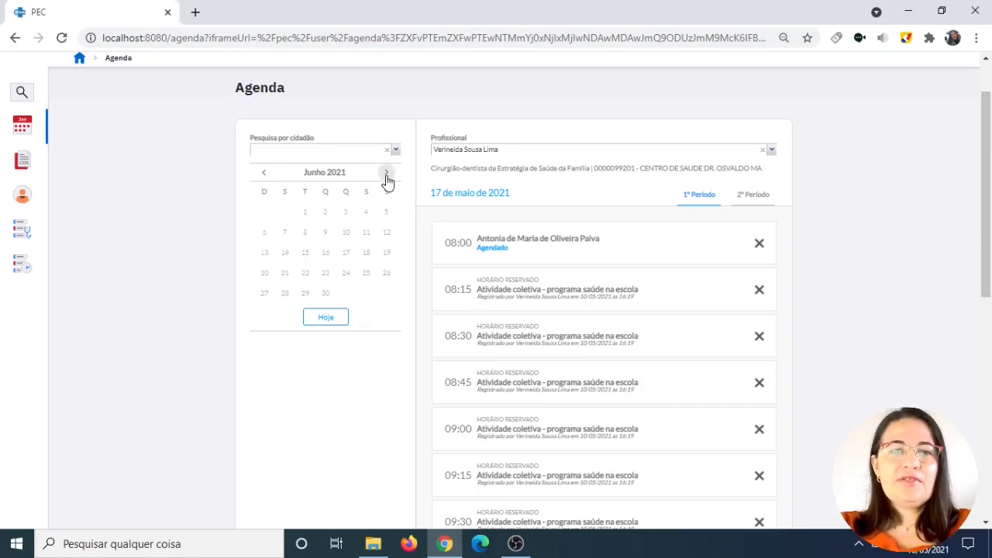
left_click(307, 217)
scroll(504, 250, "up", 1)
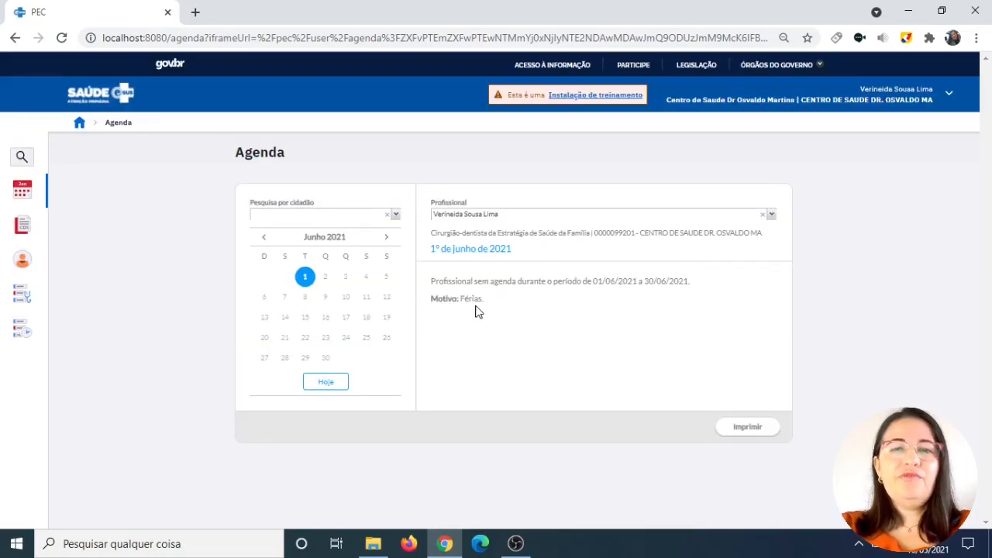
left_click(327, 318)
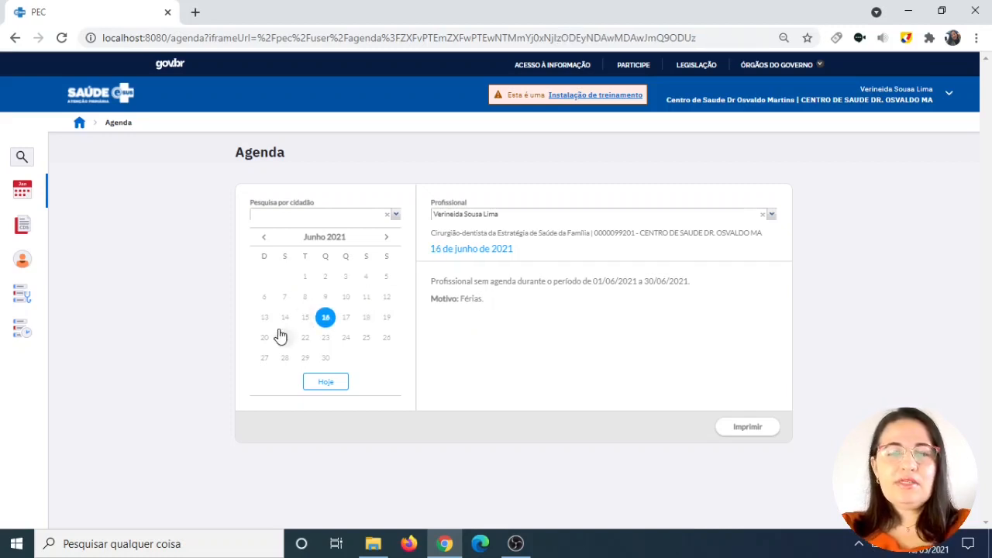
left_click(282, 336)
left_click(285, 298)
left_click(305, 298)
left_click(388, 299)
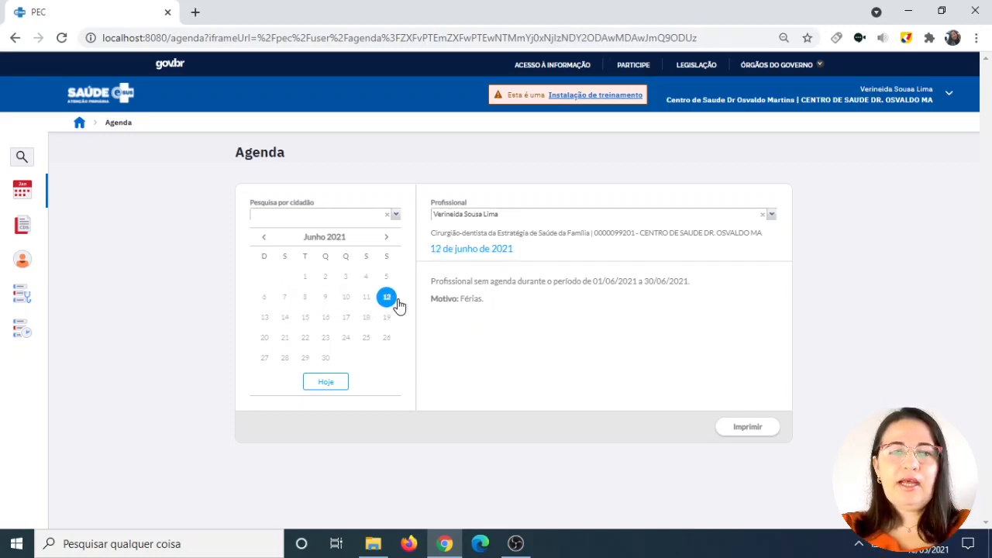
left_click(387, 337)
left_click(345, 318)
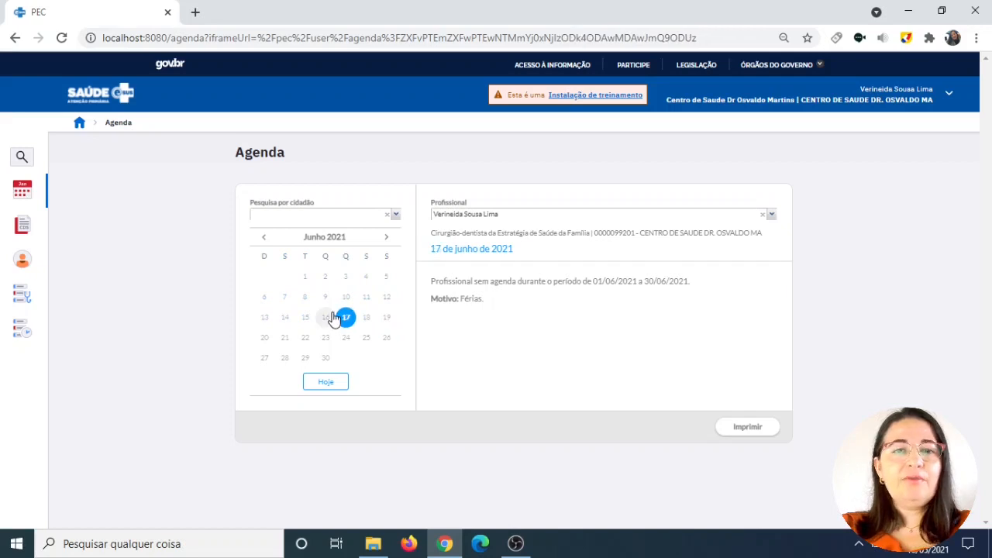
left_click(326, 318)
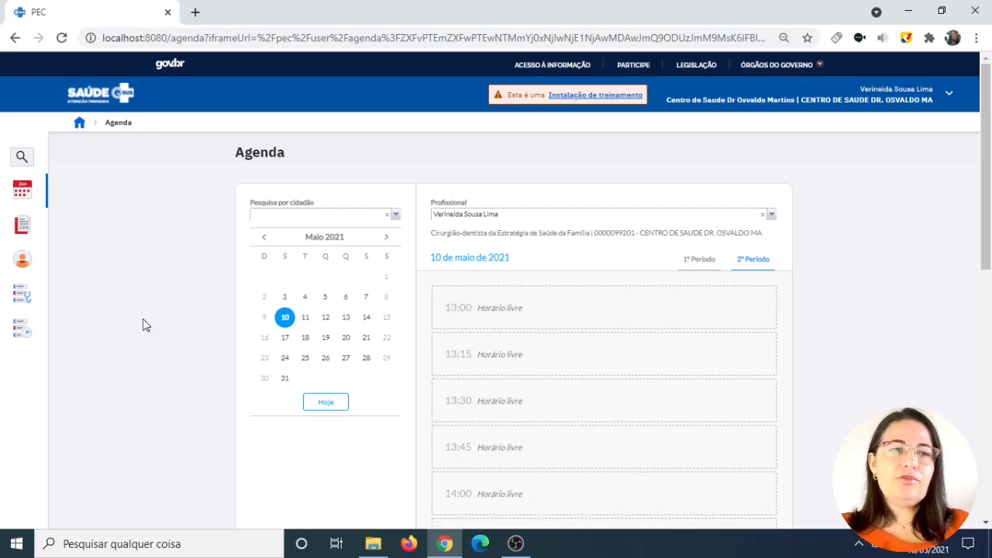
Check the Lista de atendimentos and return to the Agenda for 10 de maio de 2021
mouse_move(34, 306)
left_click(62, 298)
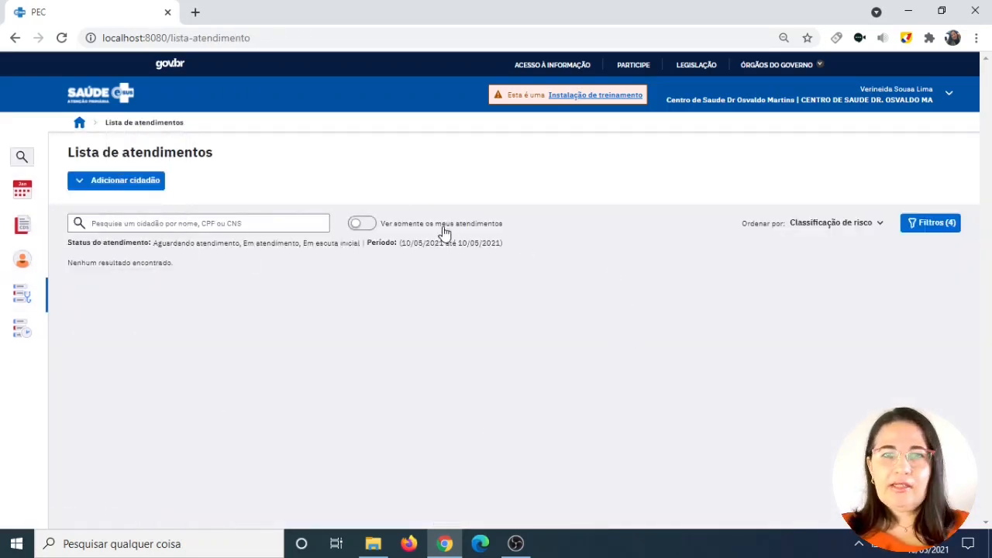
left_click(22, 200)
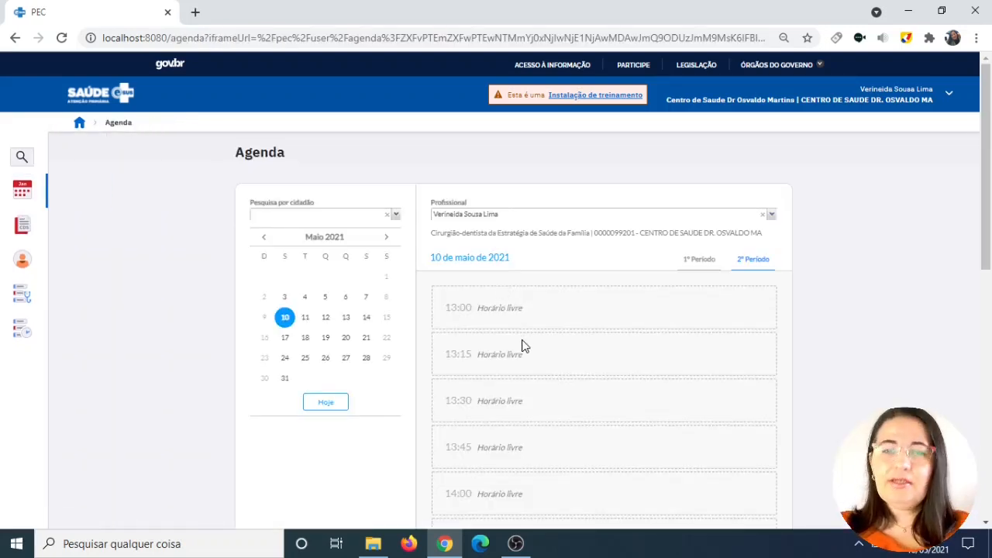
Mark the citizen scheduled at 16:30 on 10 de maio as present at the unit and open the Lista de atendimentos
scroll(523, 349, "down", 7)
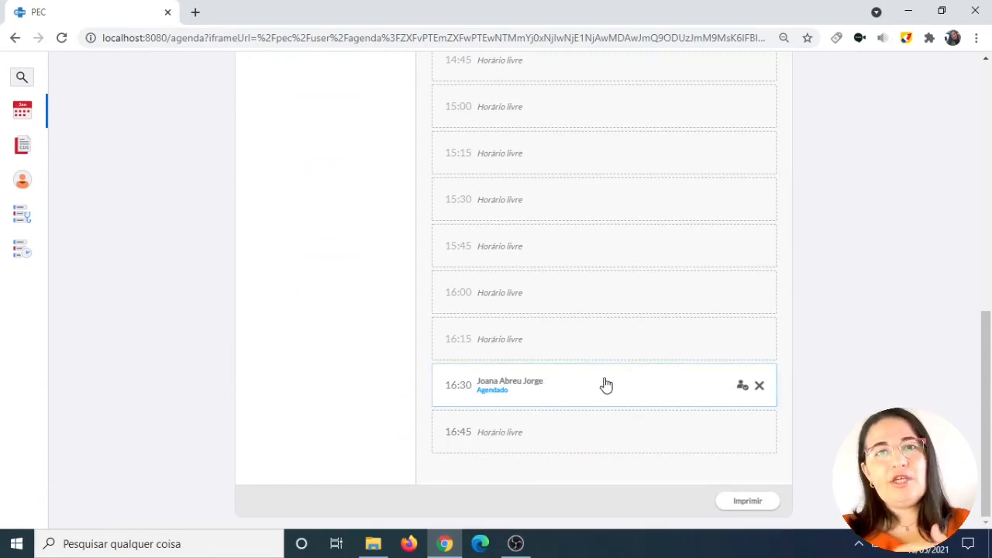
left_click(742, 387)
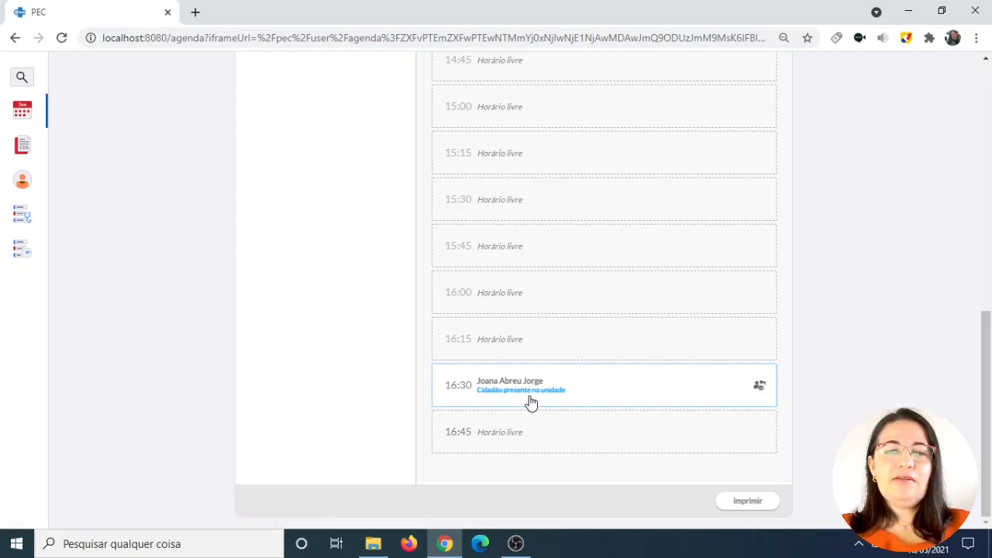
mouse_move(22, 175)
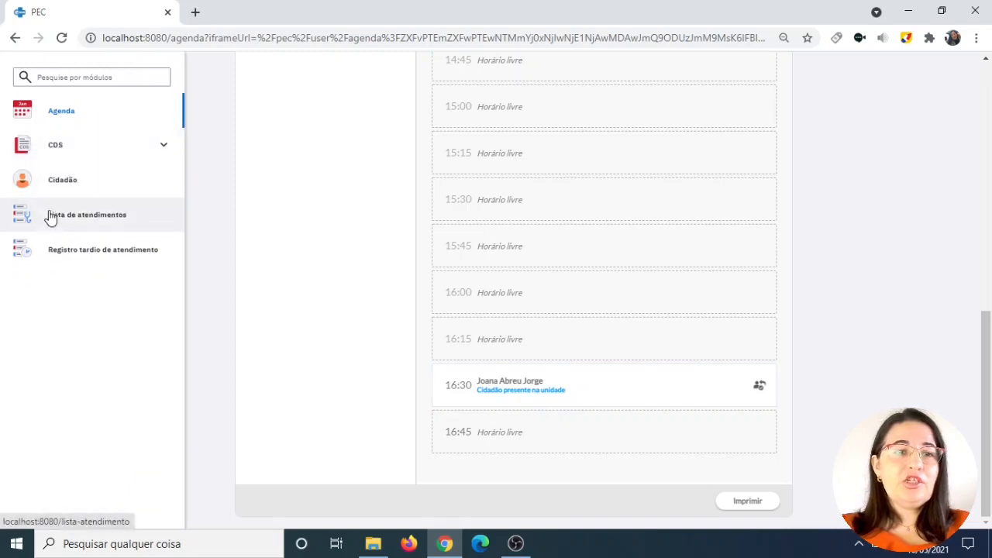
left_click(68, 221)
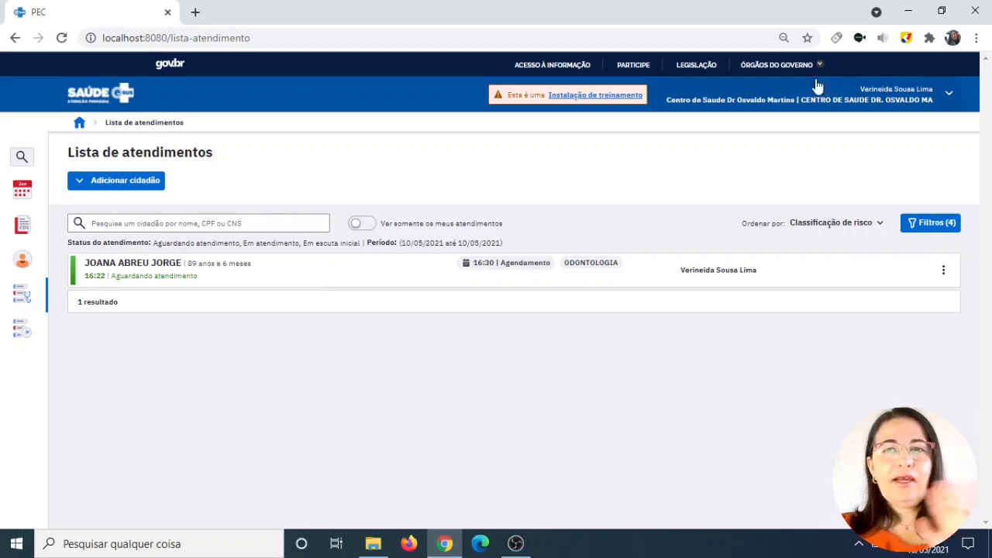
Add a red text annotation below the attendance list reading "Agenda - aberta e fechada - perfil de gerente/coordenador da ubs", and start a new line
left_click(906, 38)
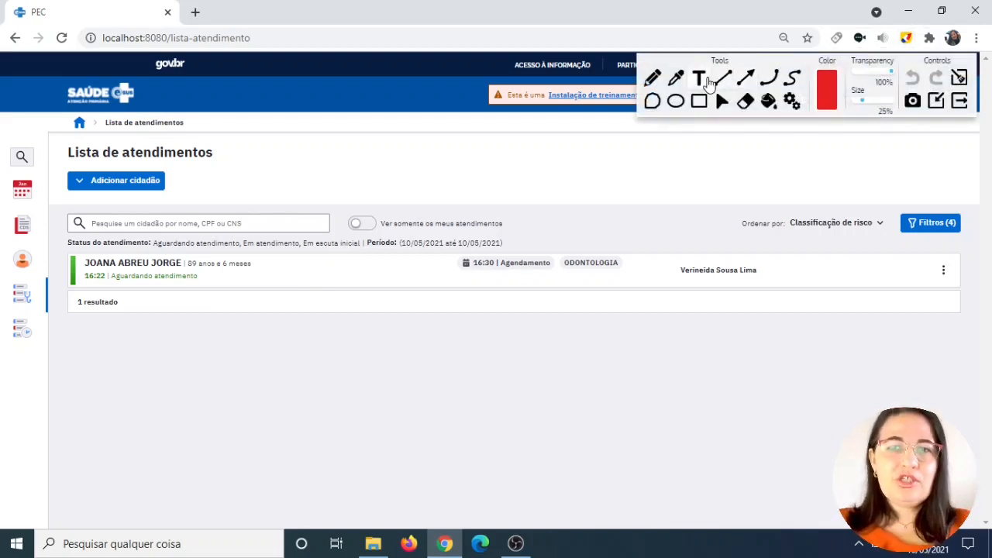
left_click(935, 104)
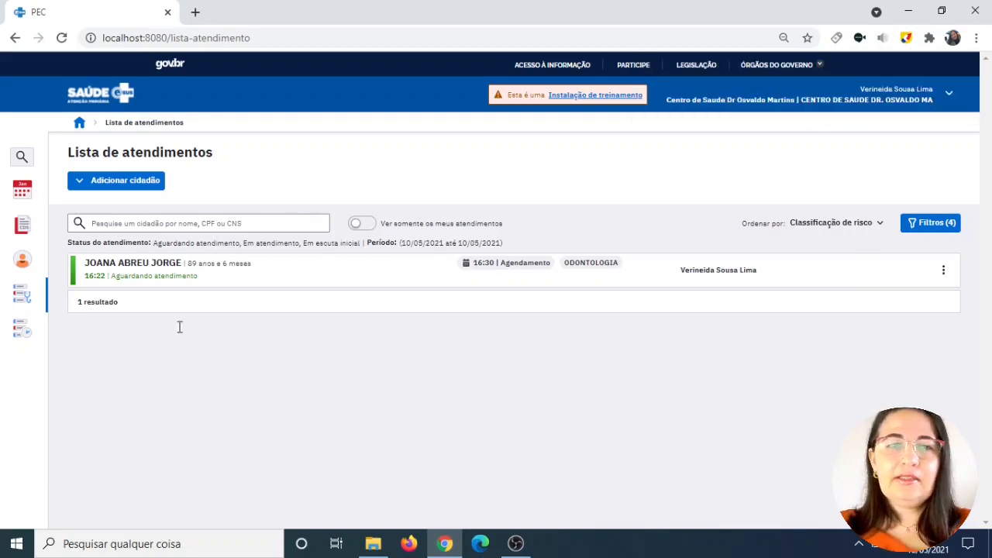
left_click(134, 360)
type("Agenda")
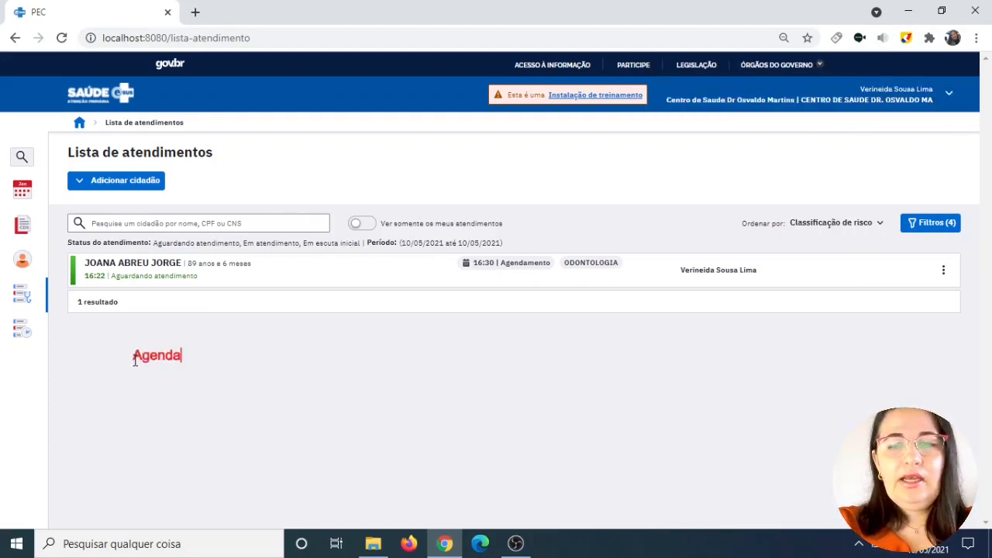
type(" - aberta")
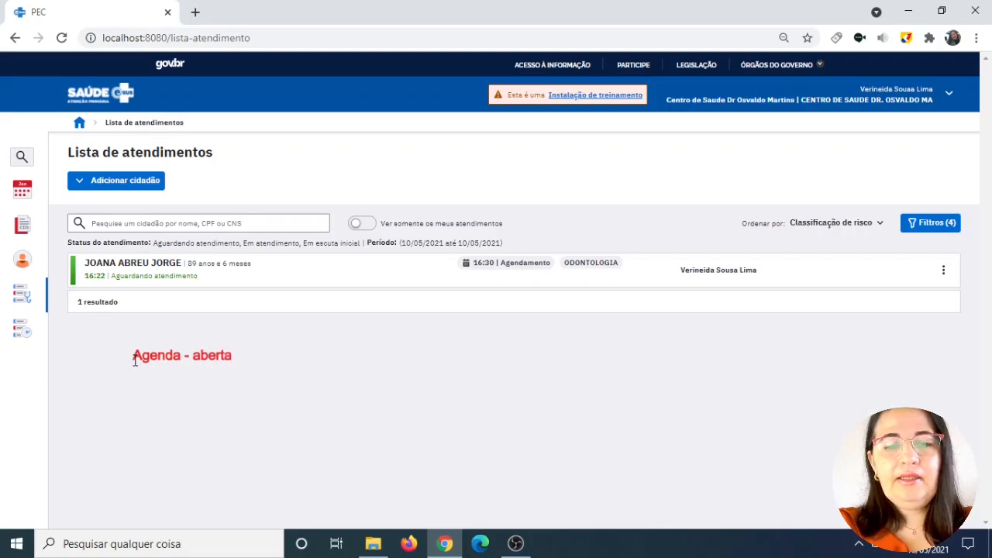
type(" e fechada")
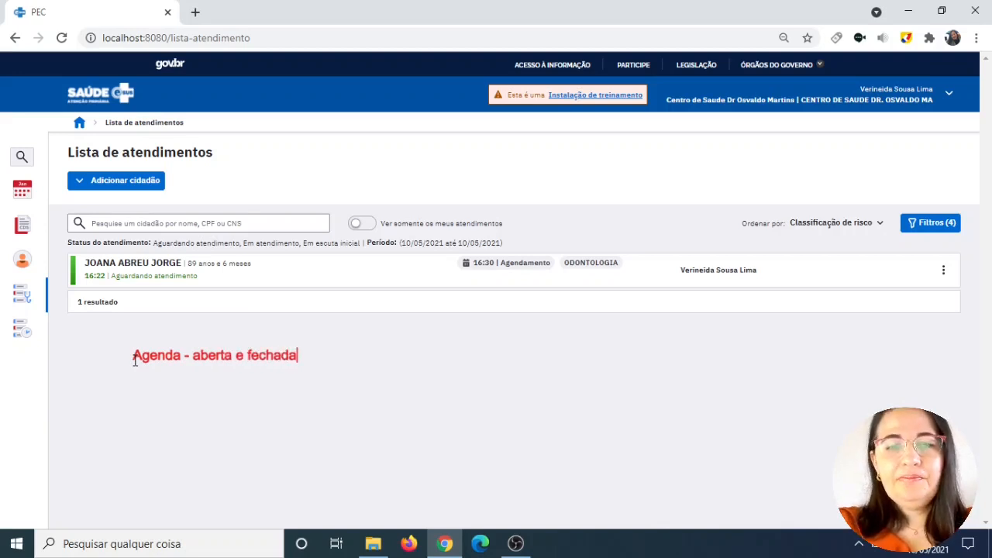
type(" - perfil d")
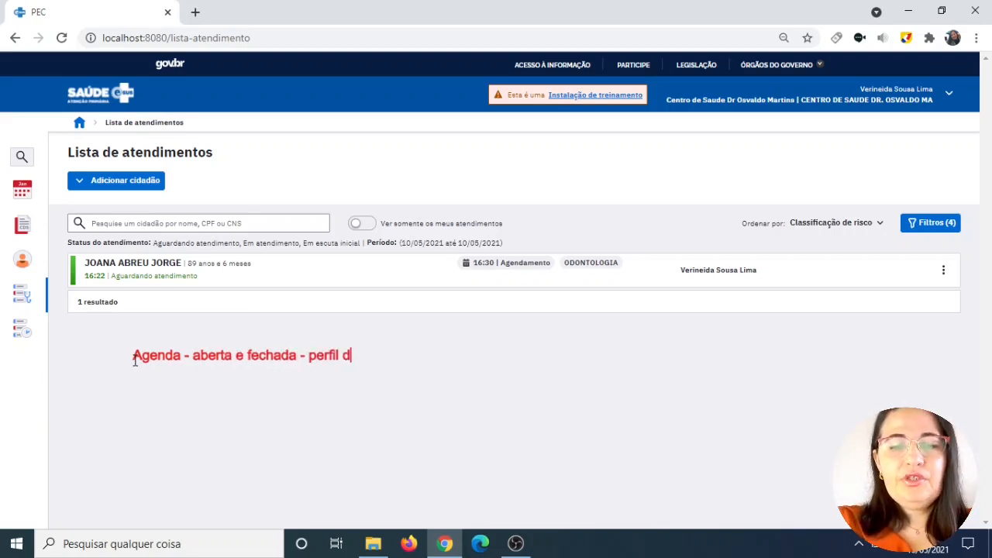
type("e gerente")
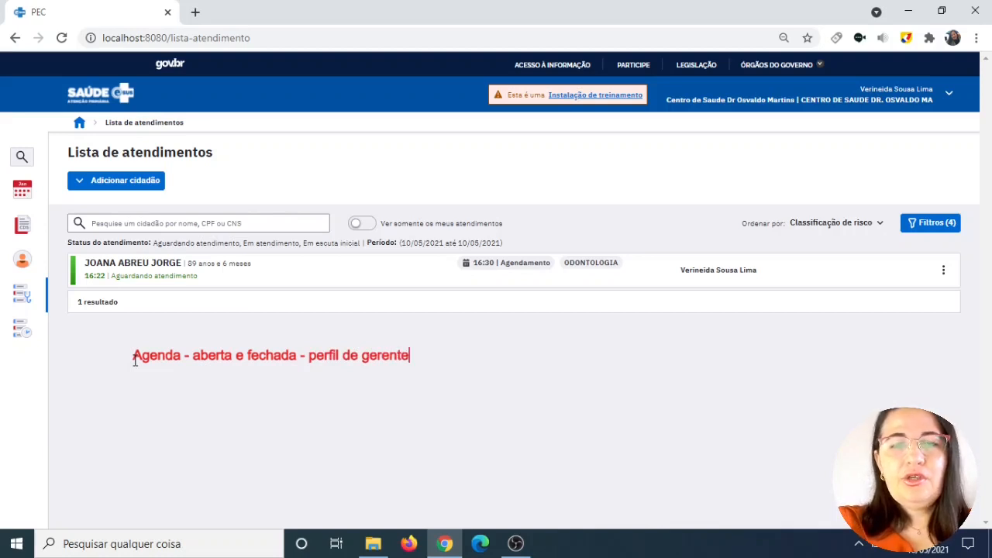
type("/coordenador ")
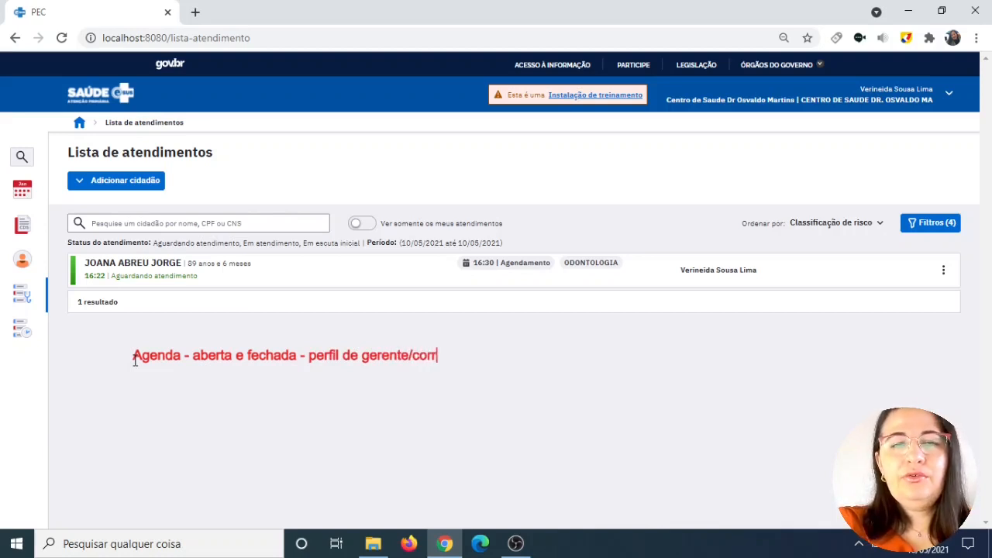
type("da ubs")
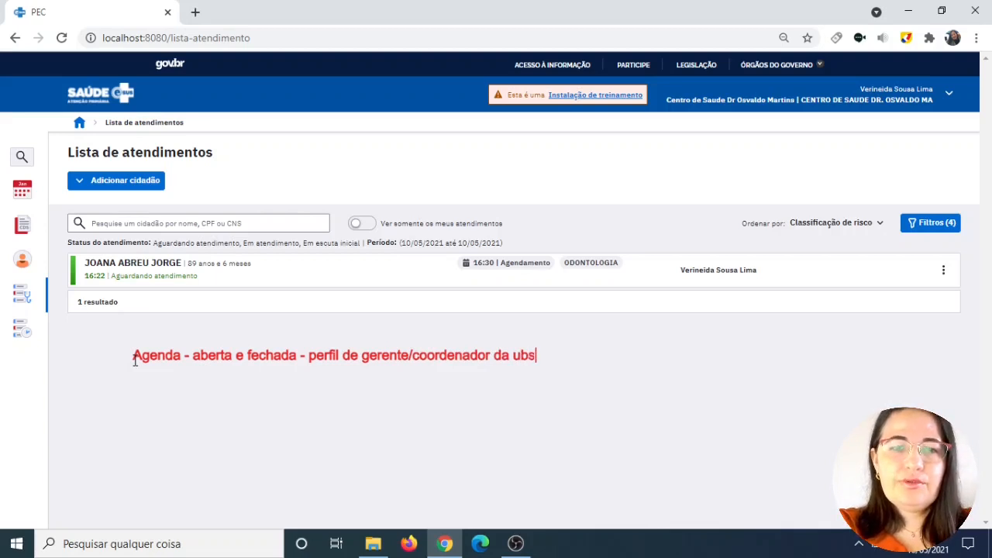
key("Return")
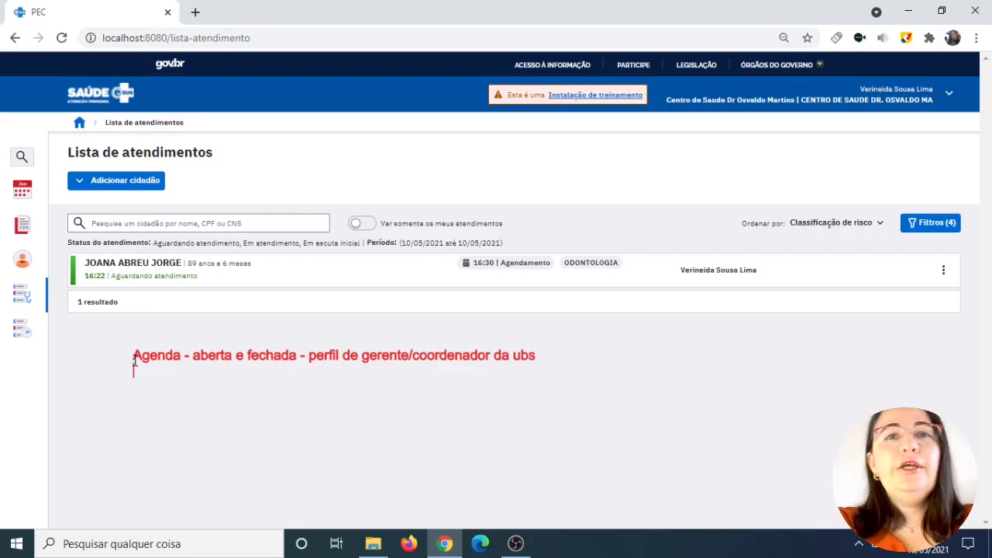
Add a second annotation line reading "Agendamento de consultas ou reserva da agenda - perfil gerente"
type("Age")
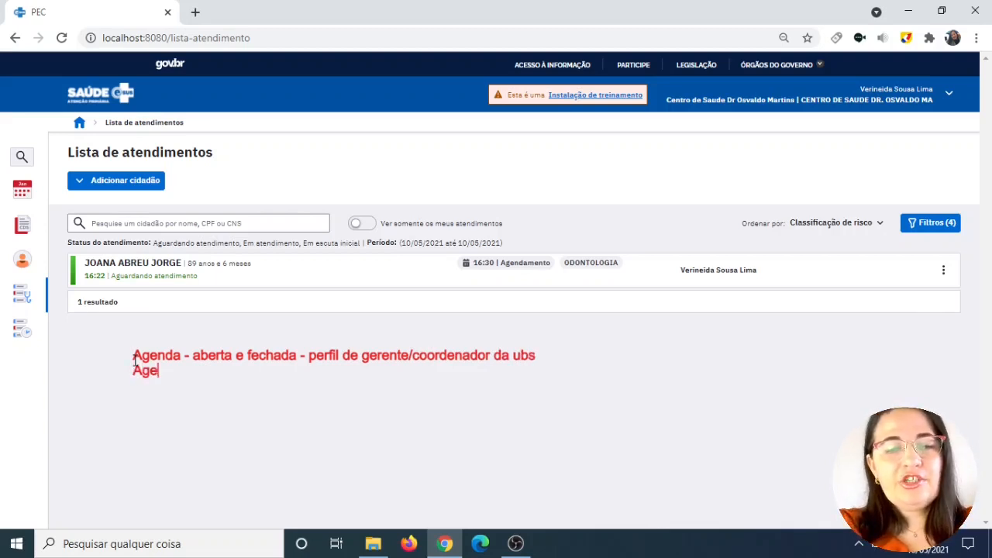
type("ndamento de c")
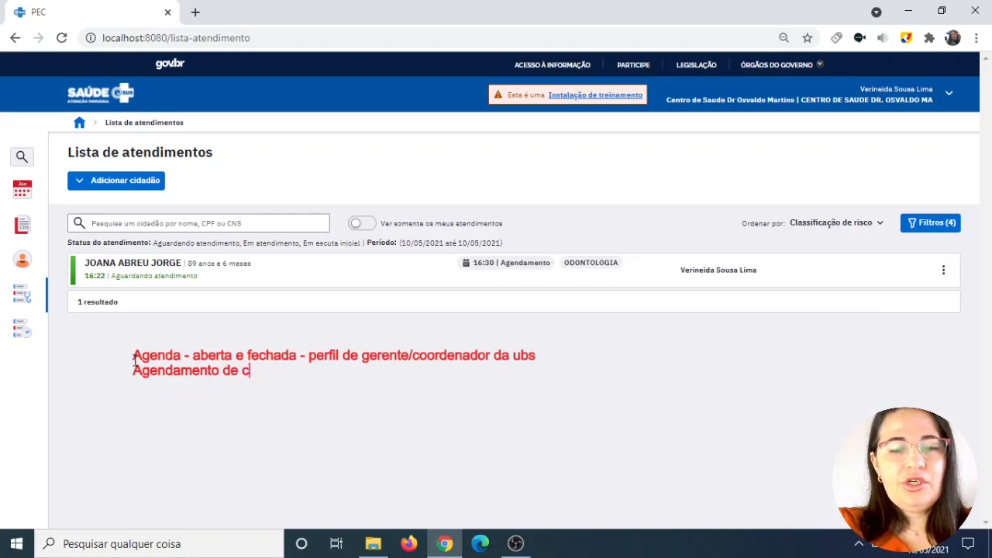
type("onsultas ou")
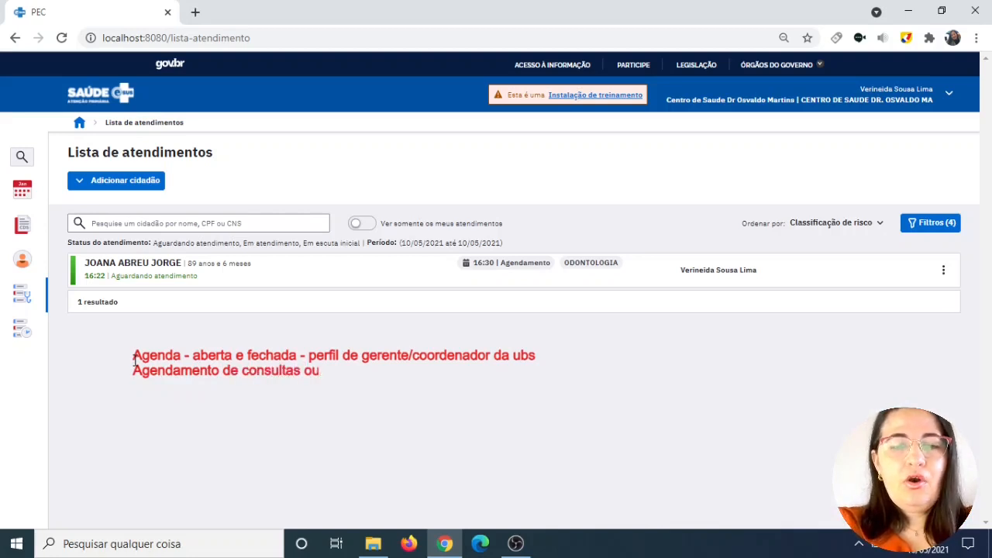
type(" reserva da a")
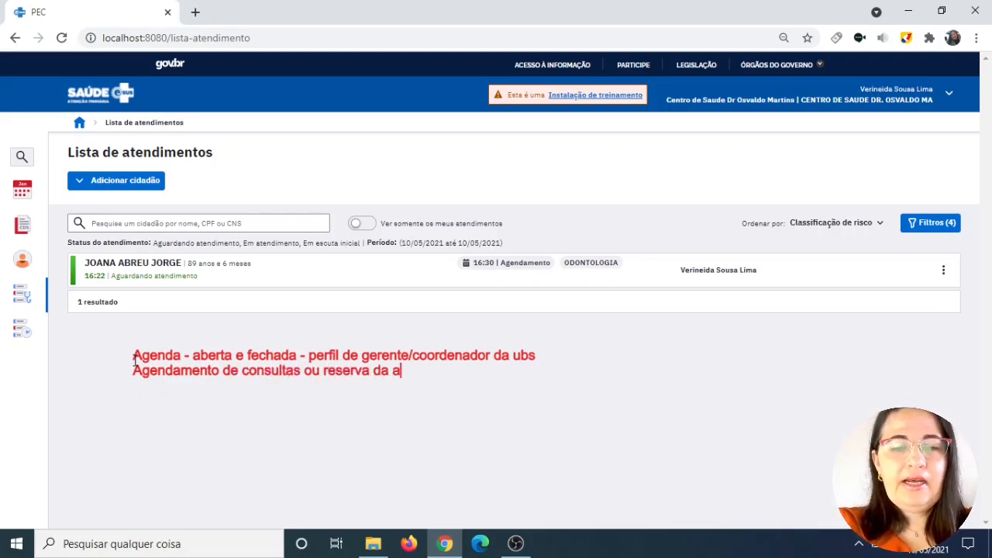
type("eg")
key("BackSpace")
key("BackSpace")
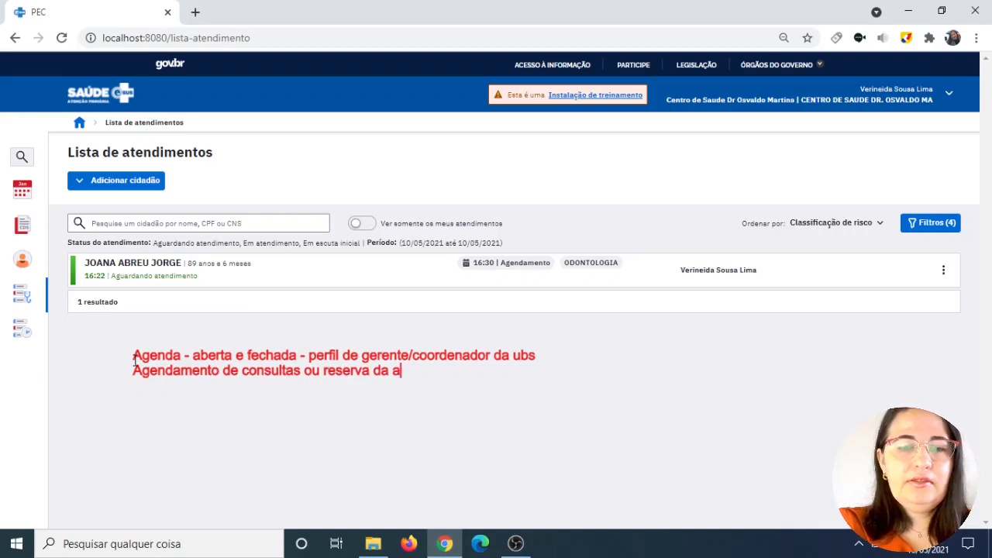
type("genda")
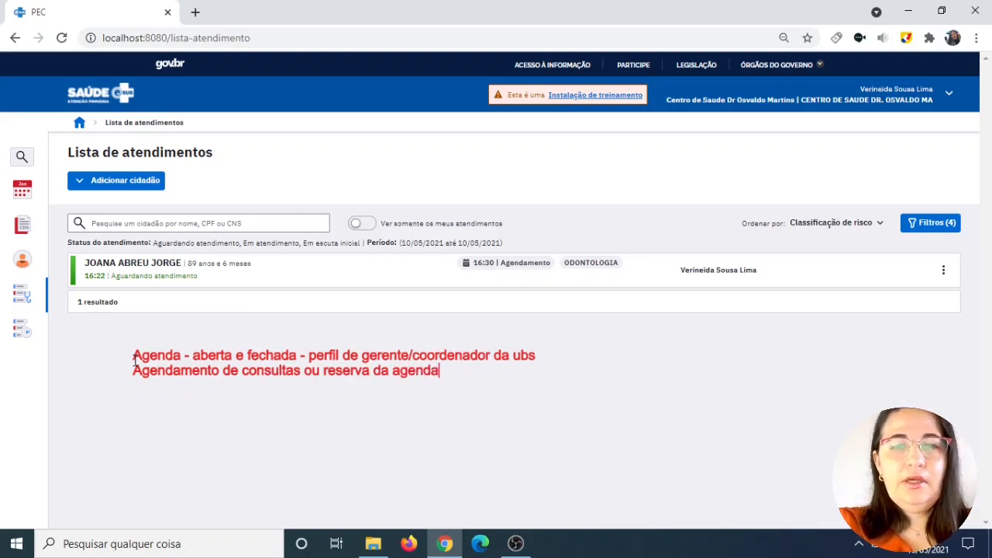
type(" - perfil")
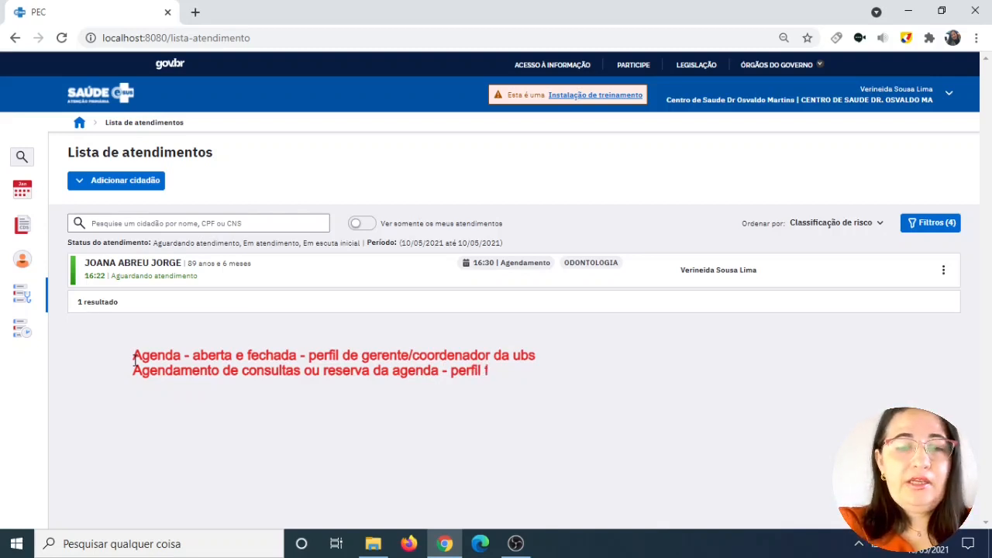
type(" gere")
key("BackSpace")
type("r")
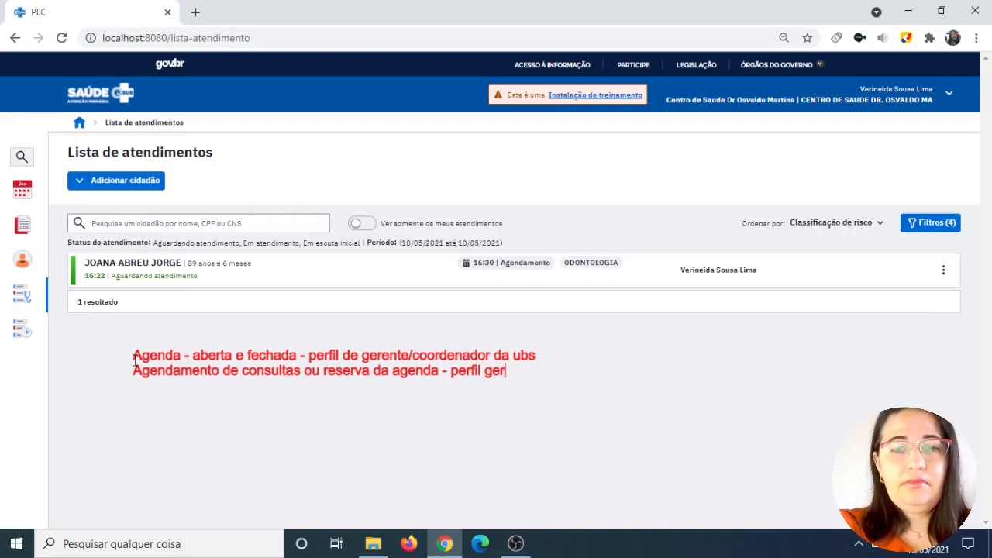
type("ente")
List "recepcionista" and "profissional" on two separate lines aligned beneath "gerente" in the annotation
key("Return")
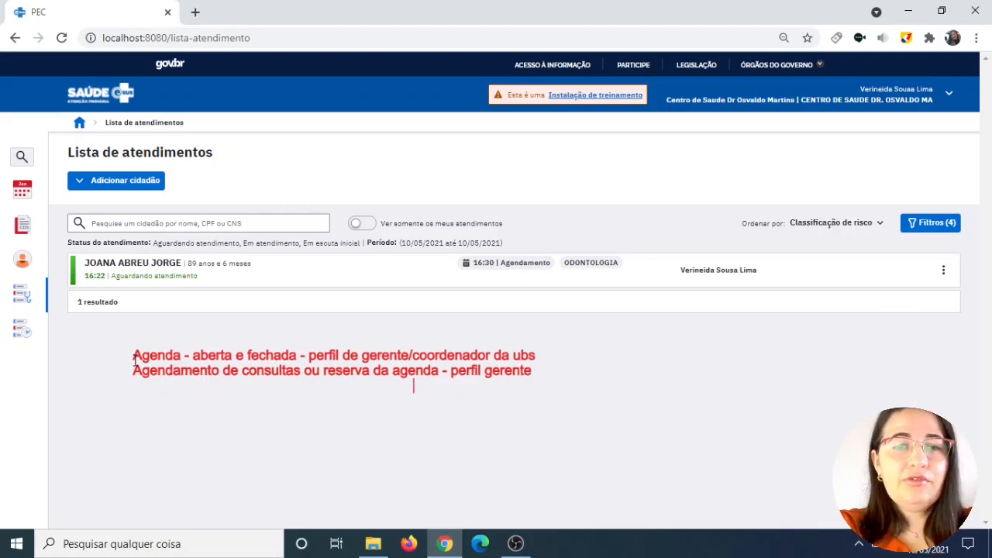
type("recepc")
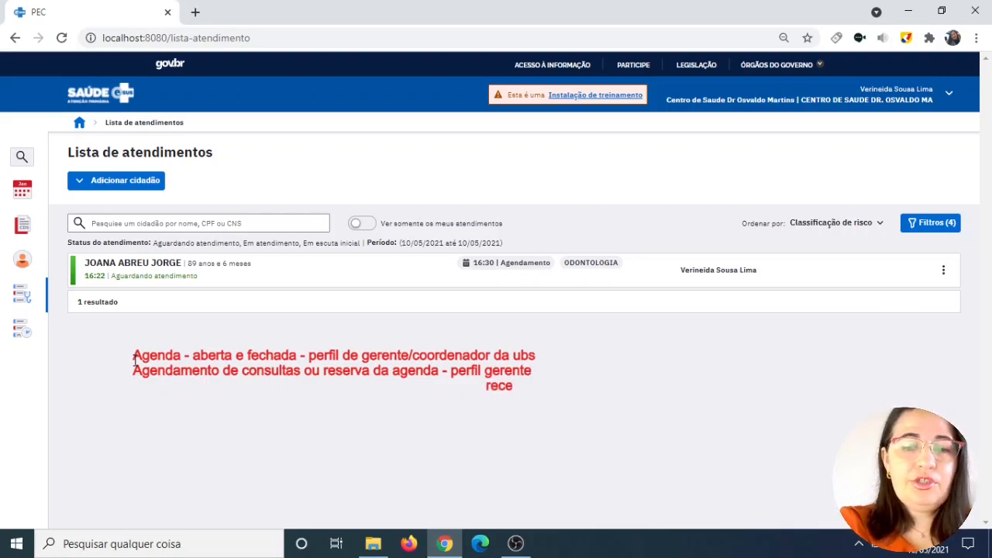
type("ionista")
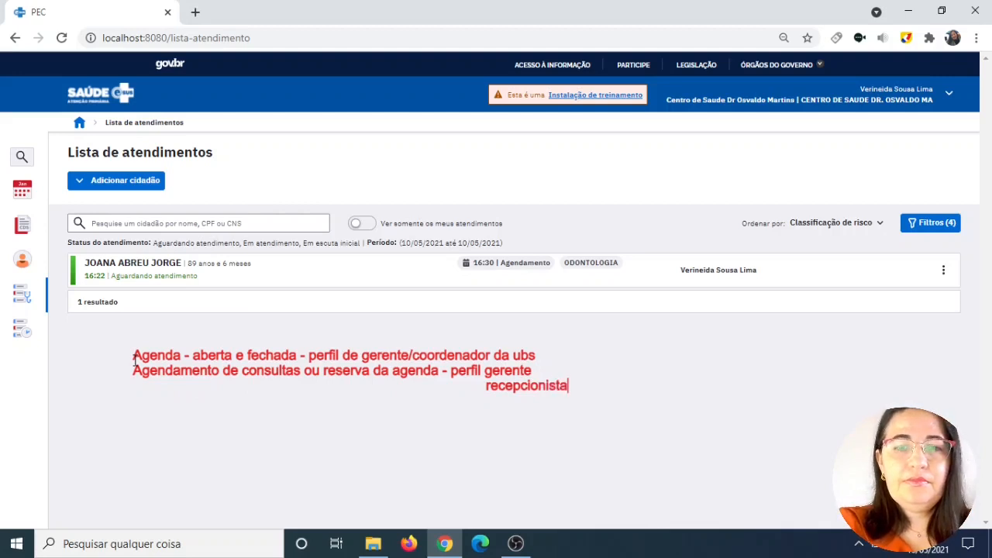
key("Return")
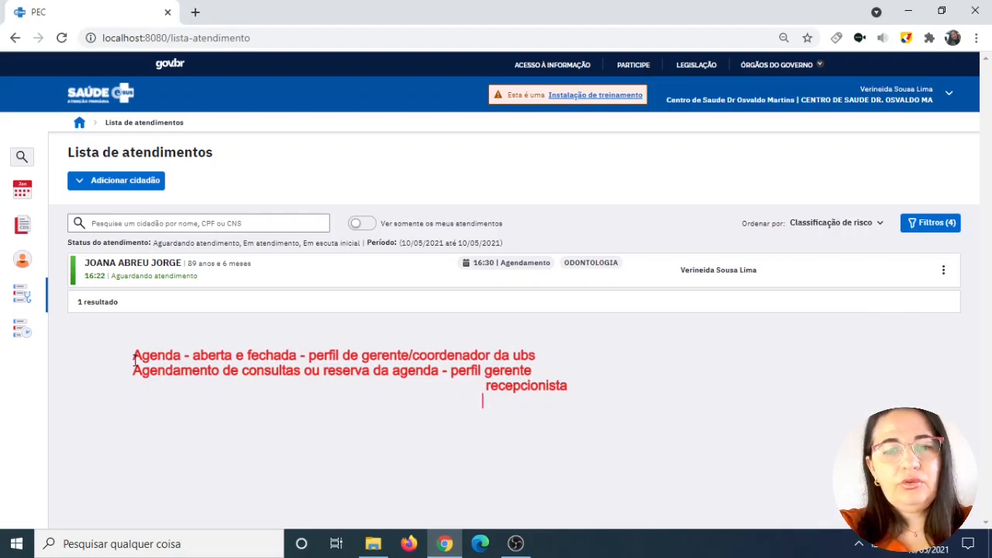
type("profissio")
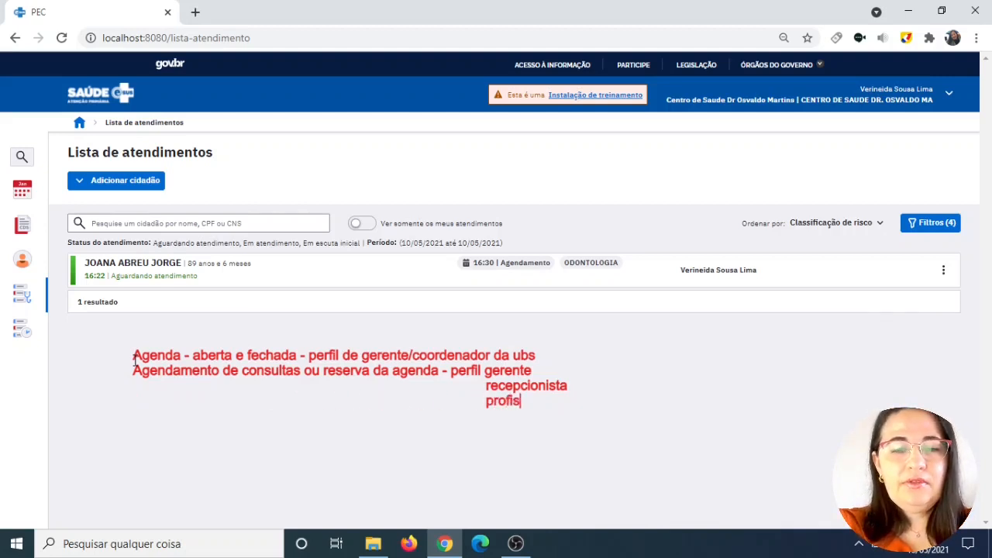
type("nal")
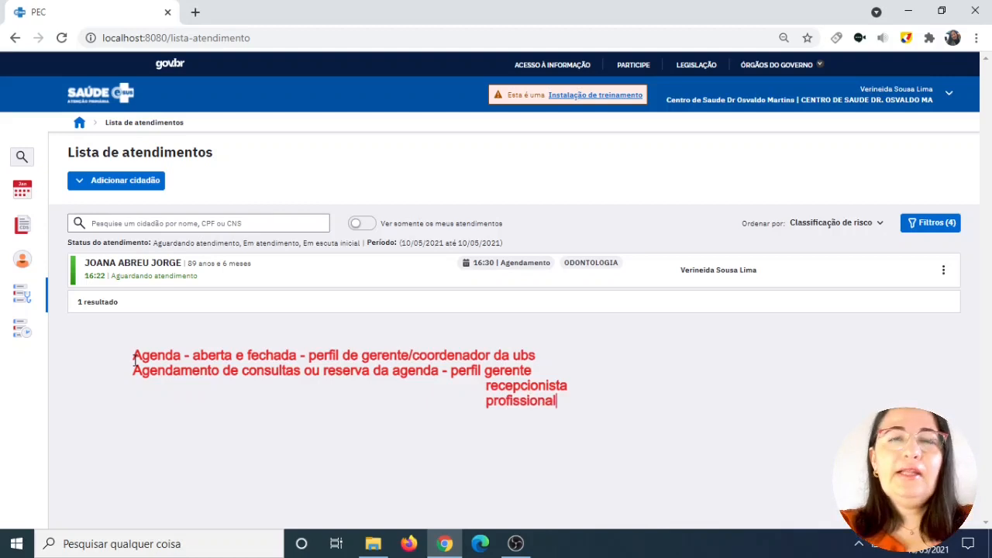